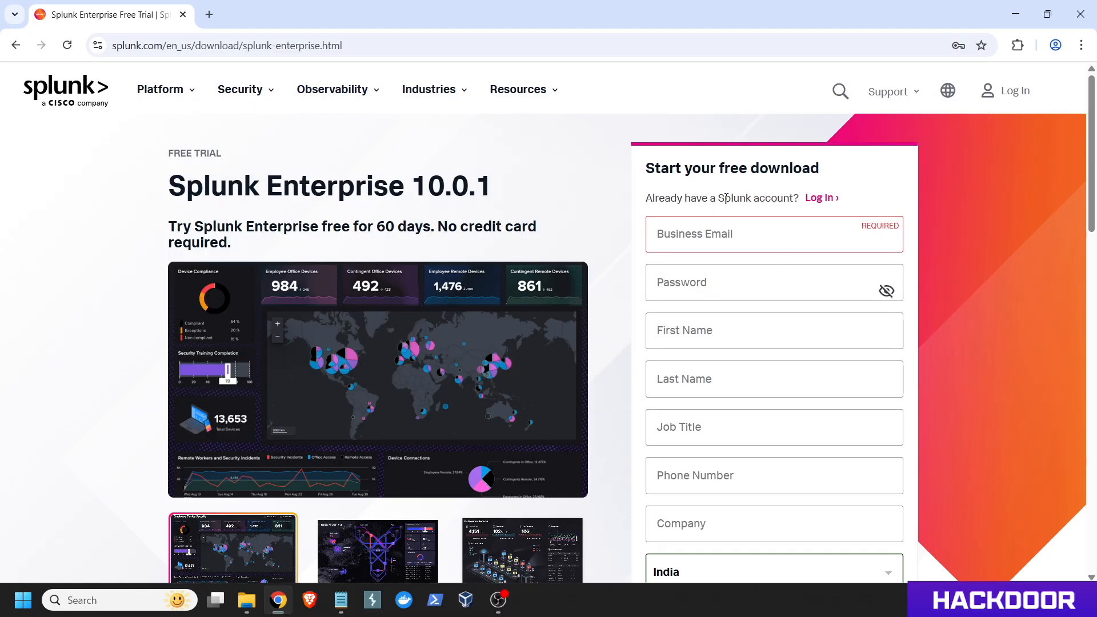
Review the fields and agreements of the Splunk Enterprise free-trial registration form
left_click(723, 233)
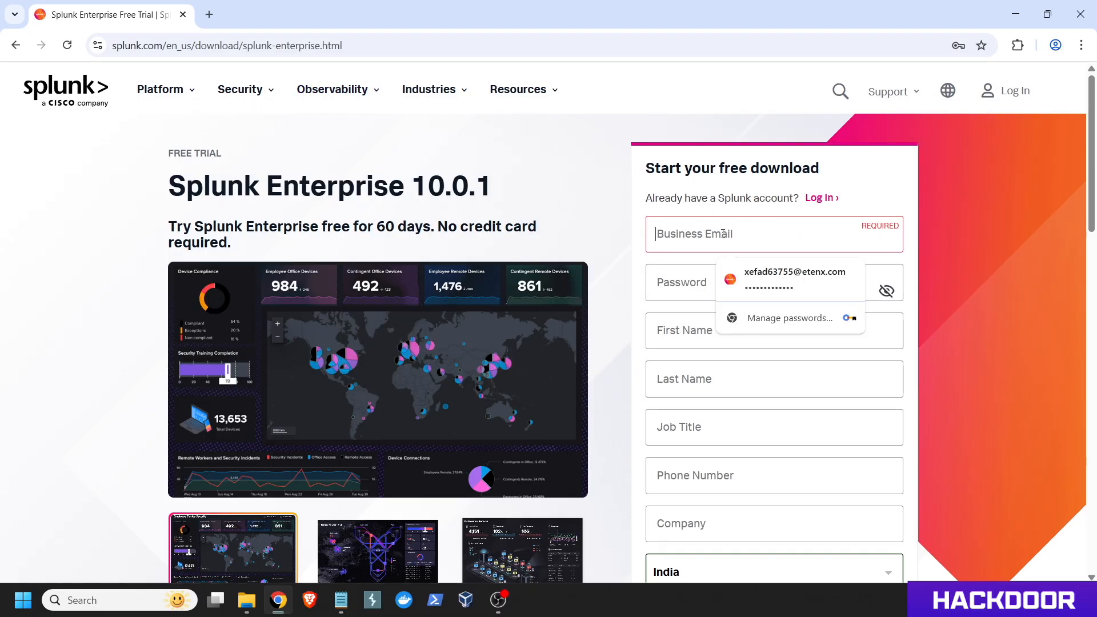
left_click(624, 238)
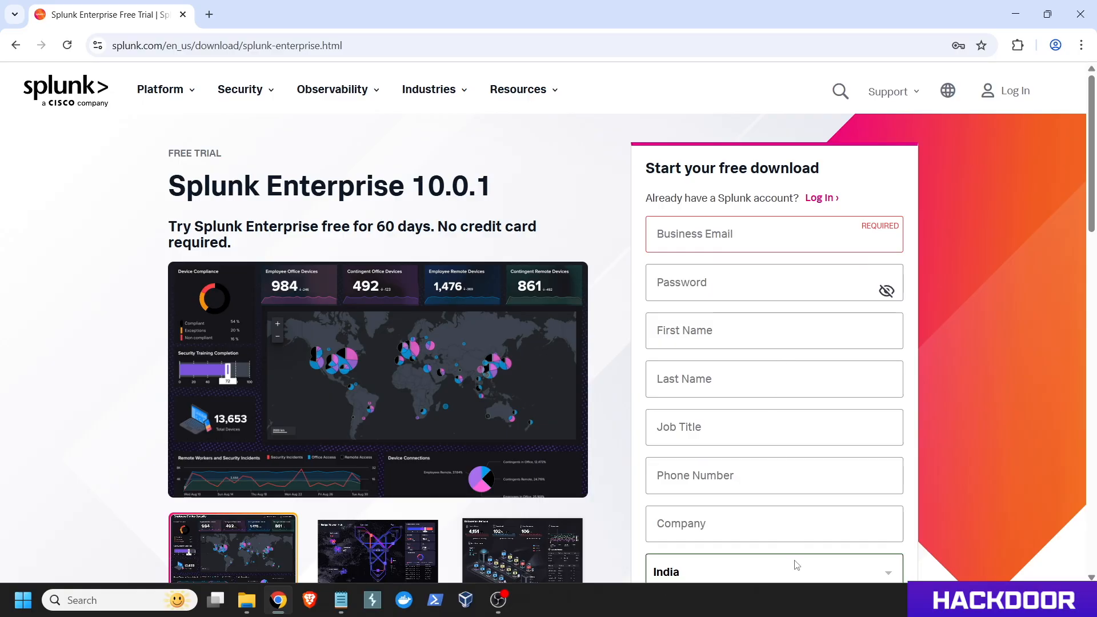
scroll(796, 564, "down", 5)
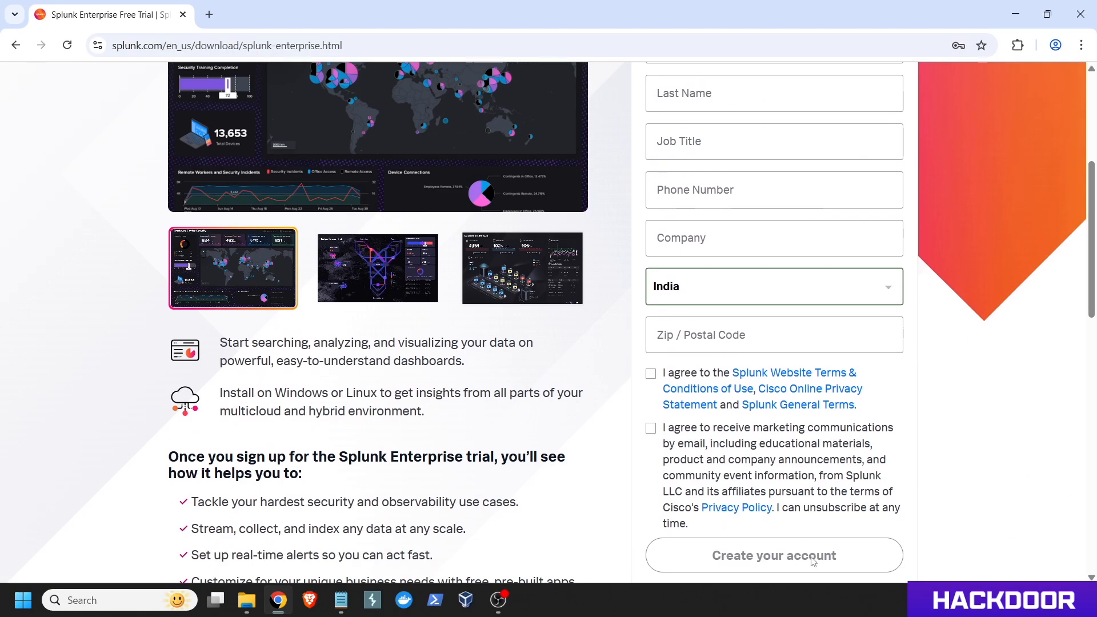
scroll(780, 530, "up", 5)
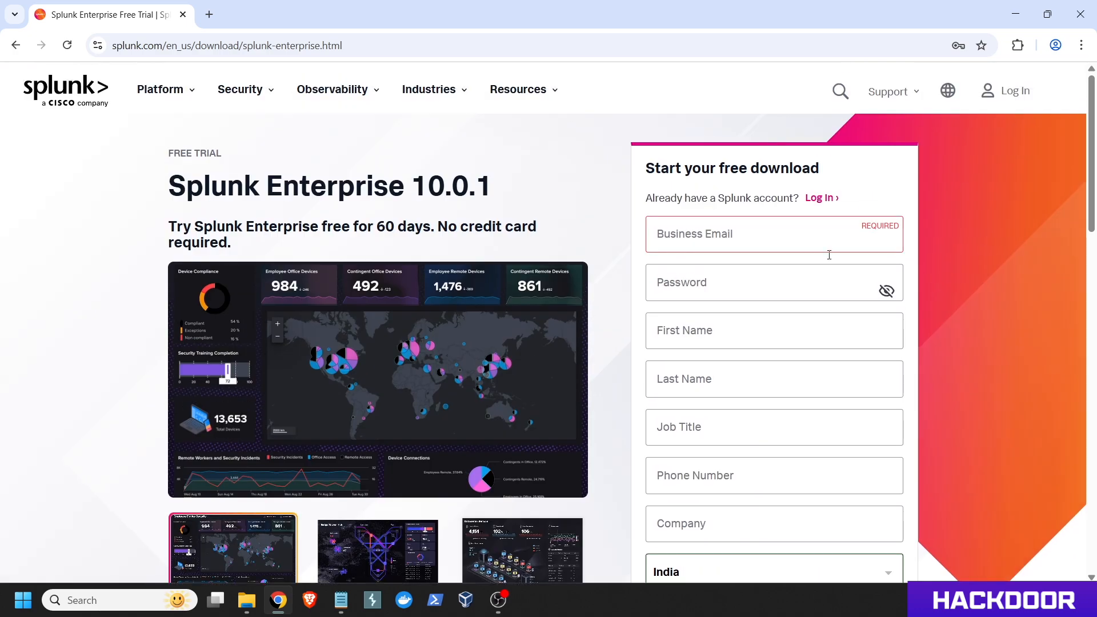
Open the Splunk account login page and log in with the account e-mail and password
mouse_move(978, 101)
left_click(990, 100)
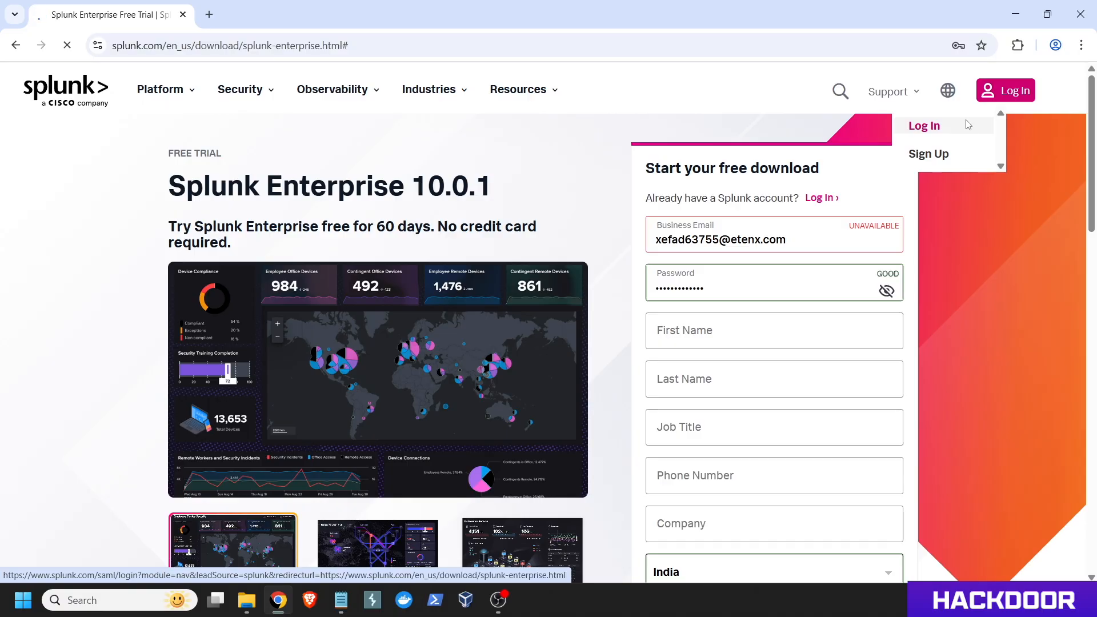
left_click(967, 125)
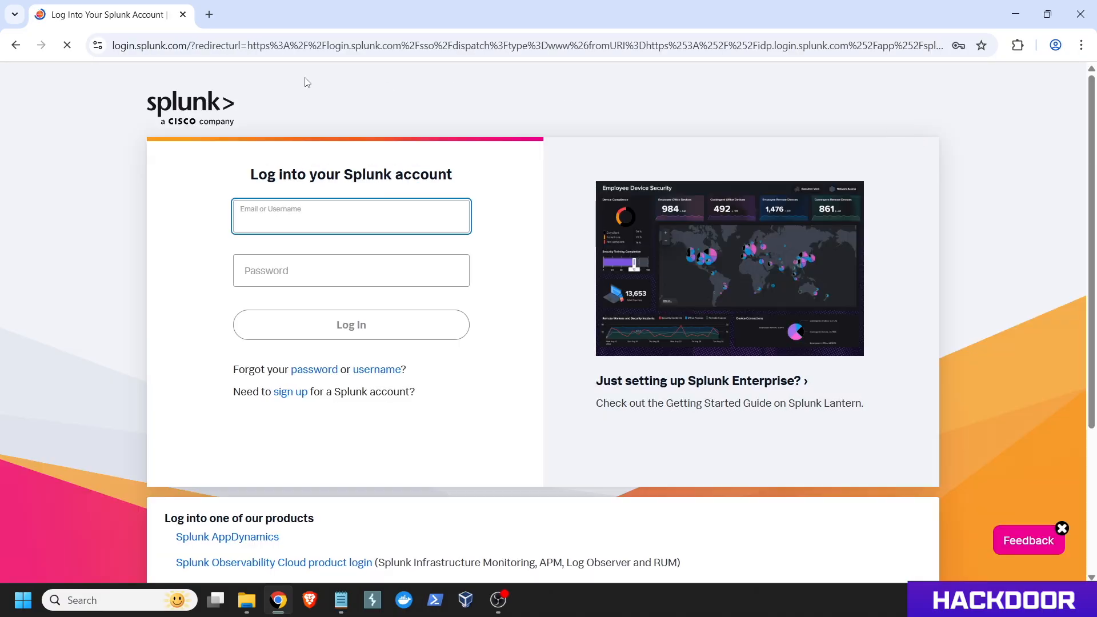
left_click(276, 217)
left_click(386, 291)
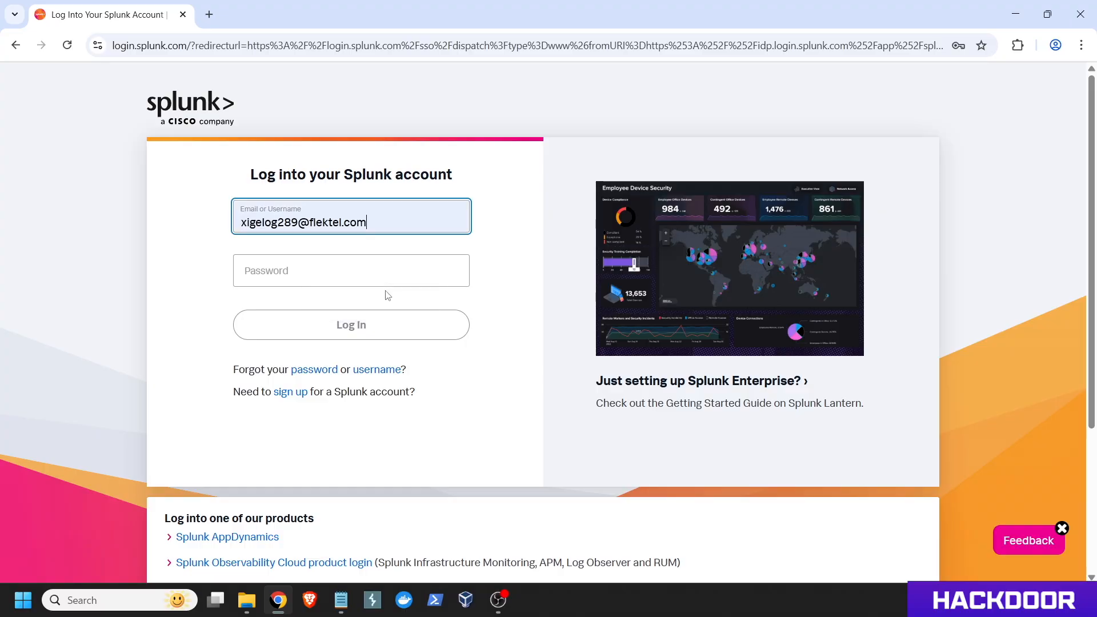
left_click(300, 270)
left_click(343, 308)
left_click(334, 327)
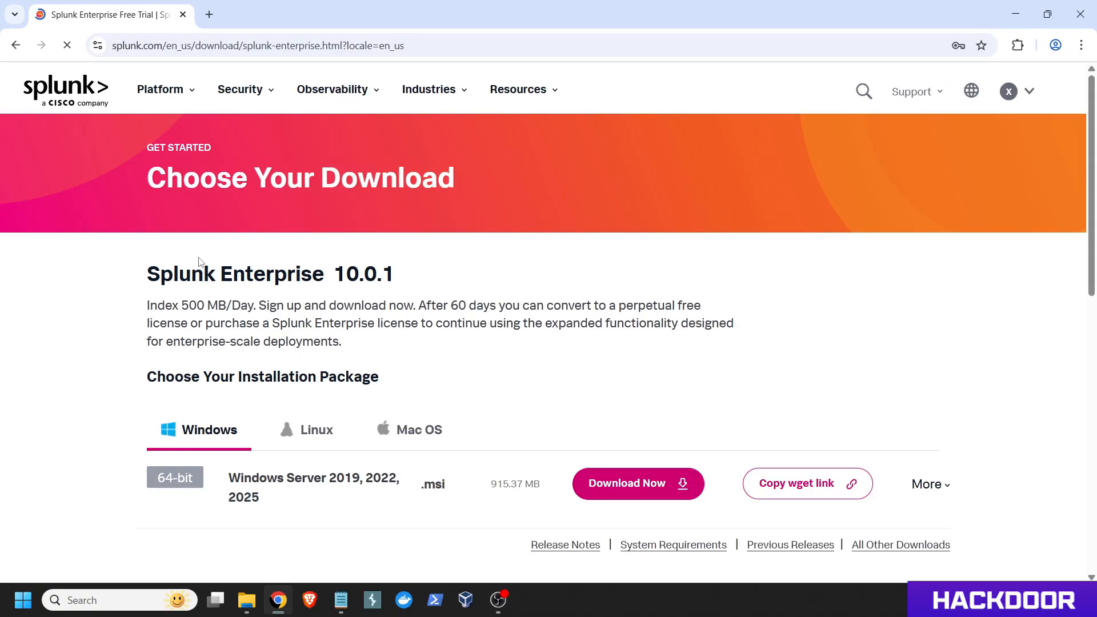
Find the 64-bit Windows .msi package on the download page and check for the Splunk 10.0.1 installer in the Downloads folder
scroll(98, 304, "down", 2)
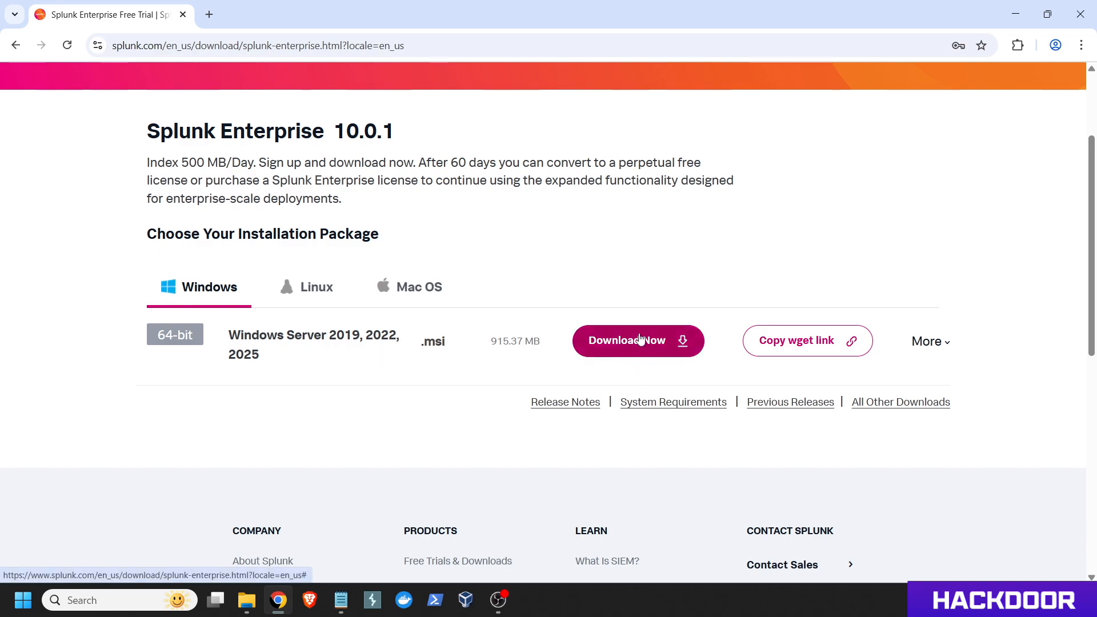
left_click(253, 602)
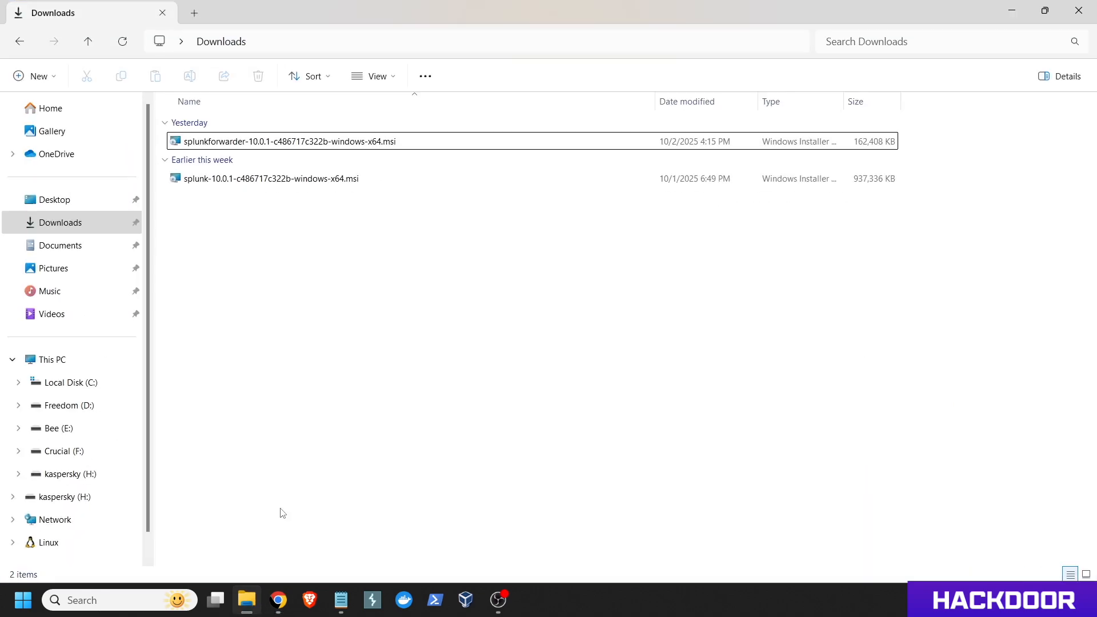
left_click(262, 144)
left_click(251, 182)
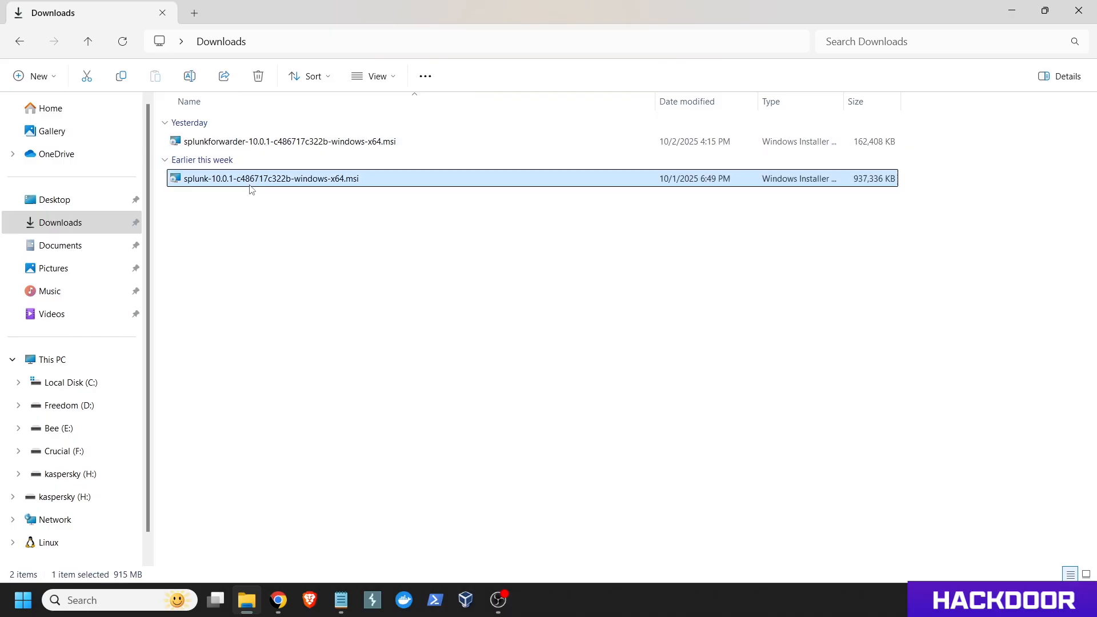
left_click(1011, 11)
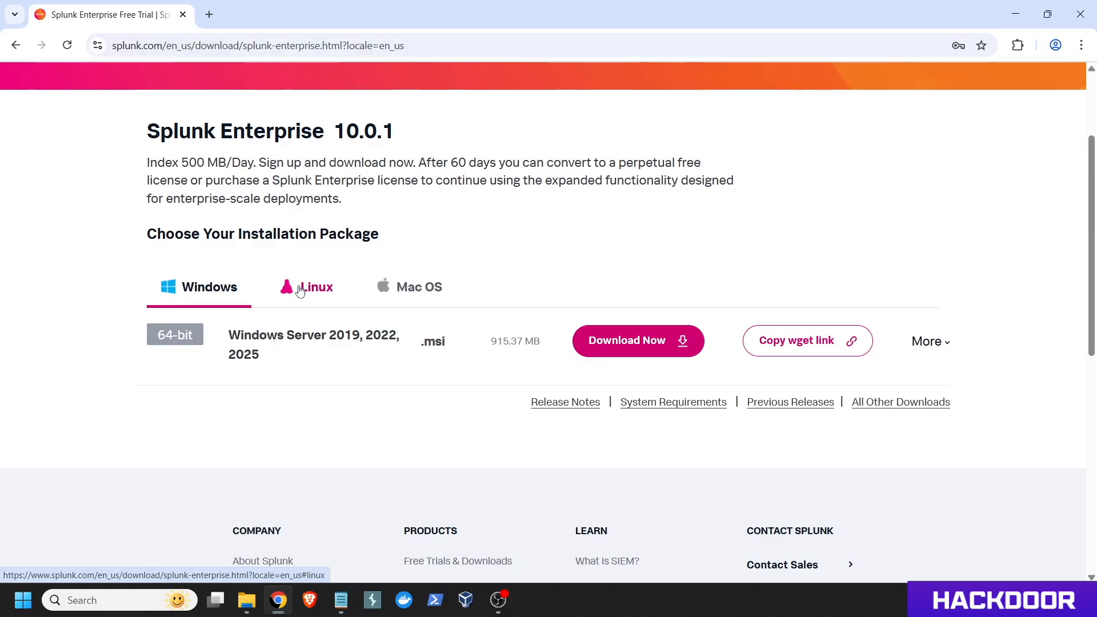
Compare the Linux and Mac OS installation packages, and return to the Windows package
left_click(300, 291)
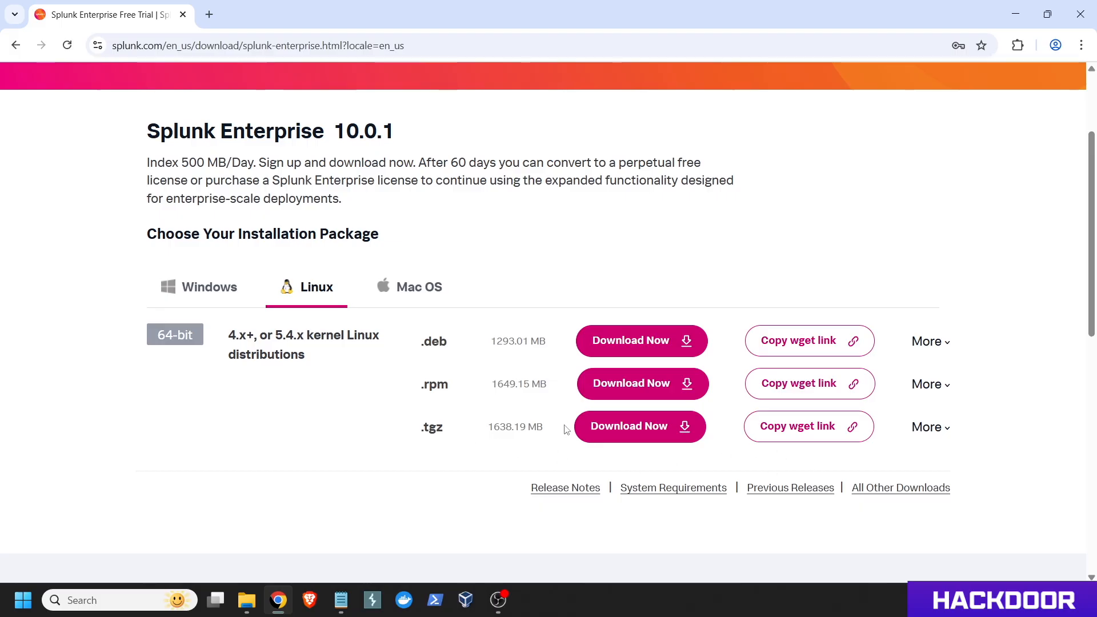
left_click(420, 292)
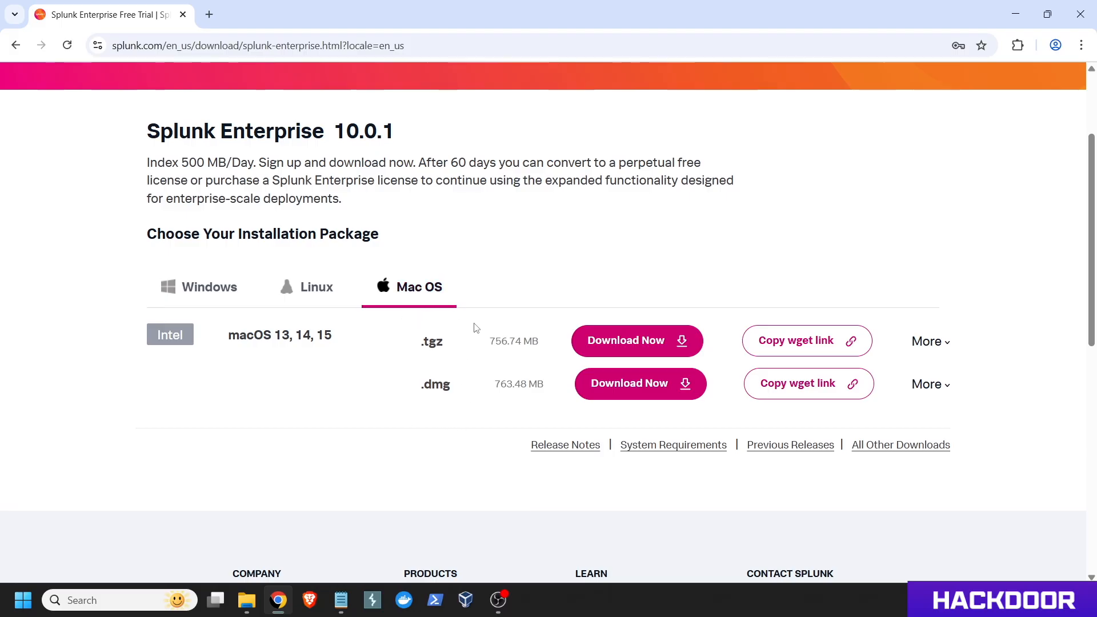
left_click(225, 292)
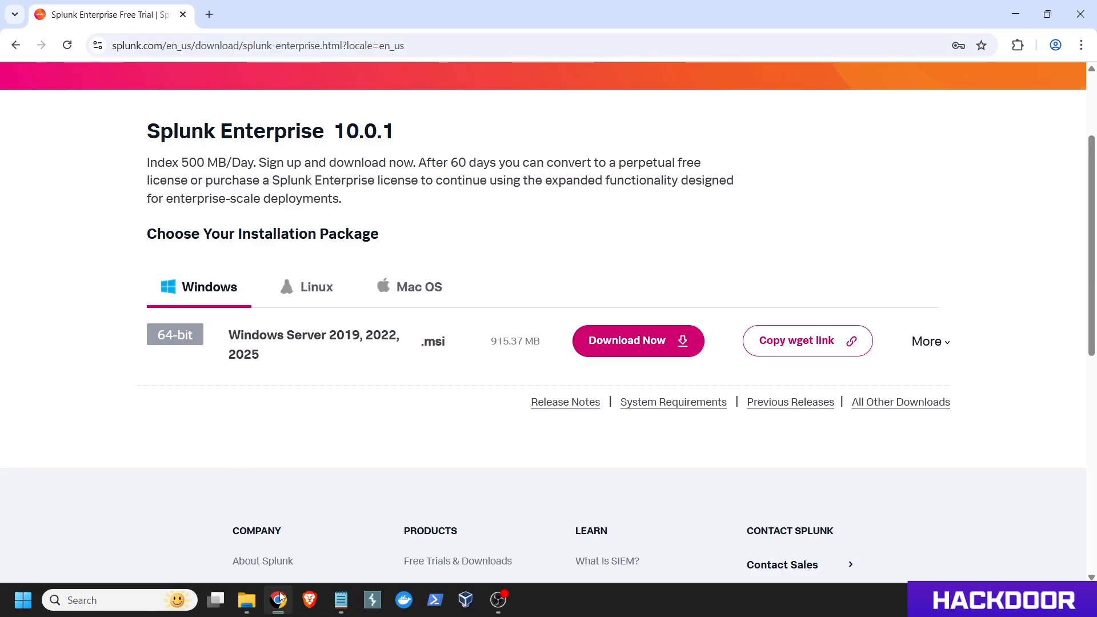
Run splunk-10.0.1-c486717c322b-windows-x64.msi from Downloads, accept the license agreement and continue with the default installation options
left_click(250, 601)
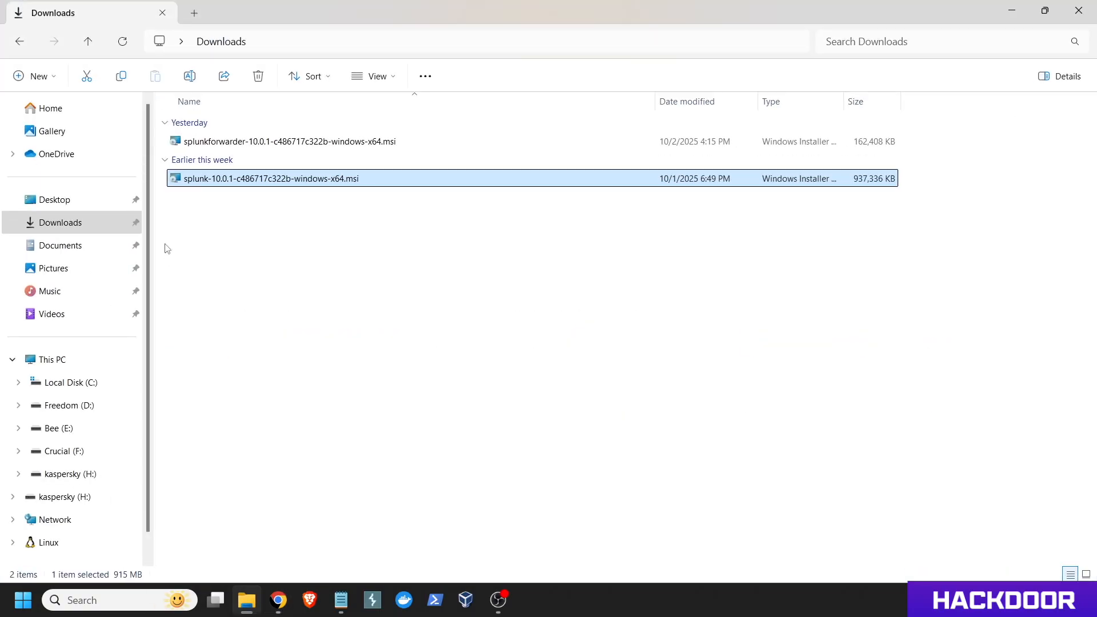
double_click(211, 185)
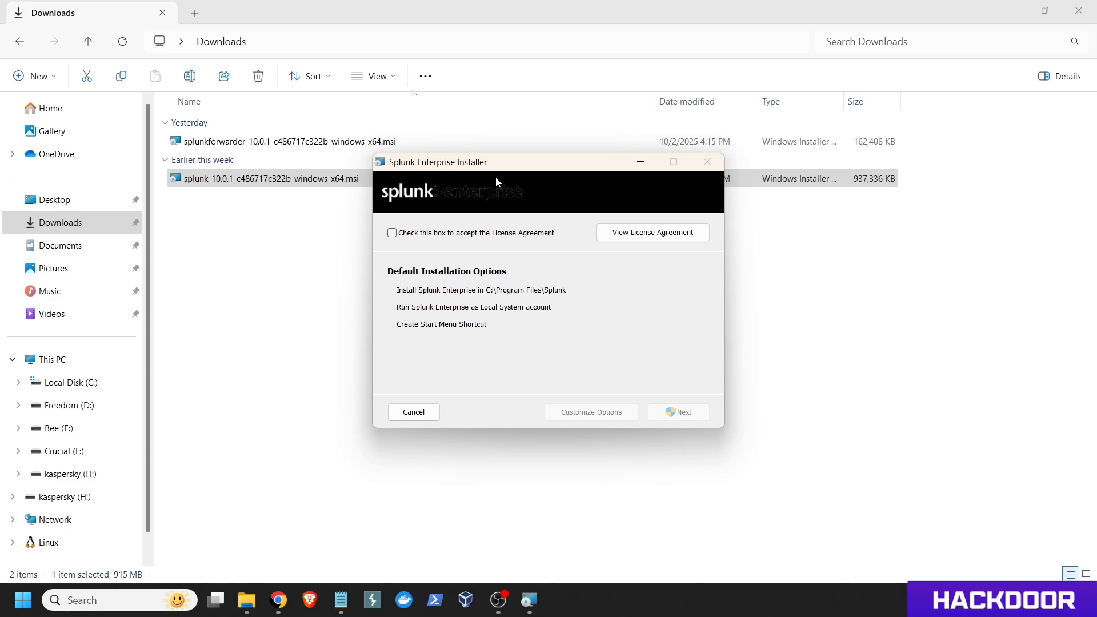
left_click(392, 233)
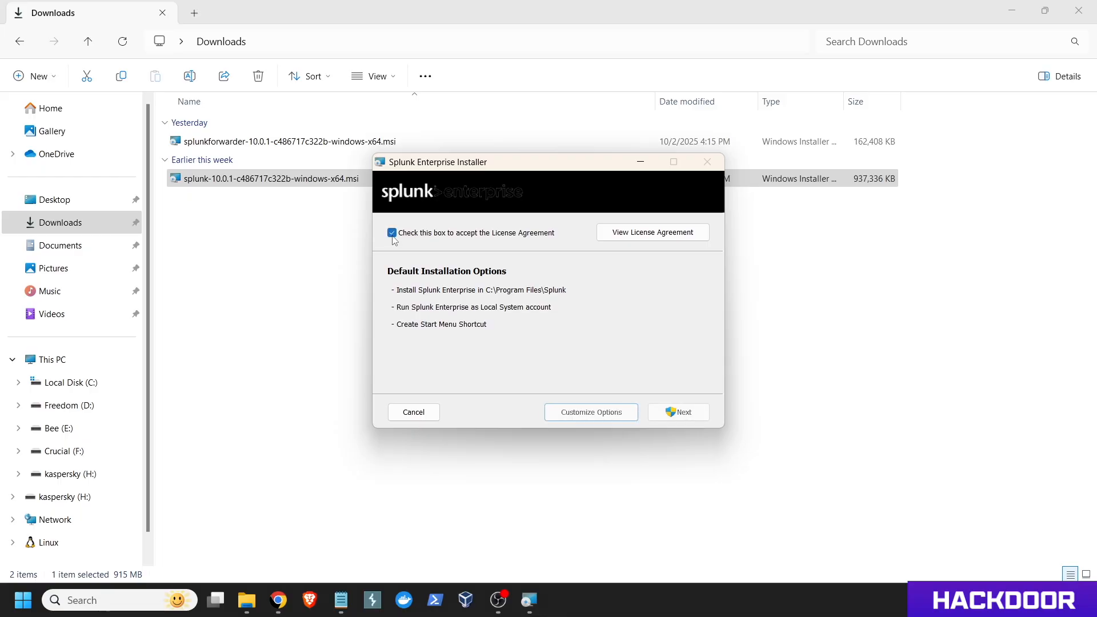
left_click(681, 413)
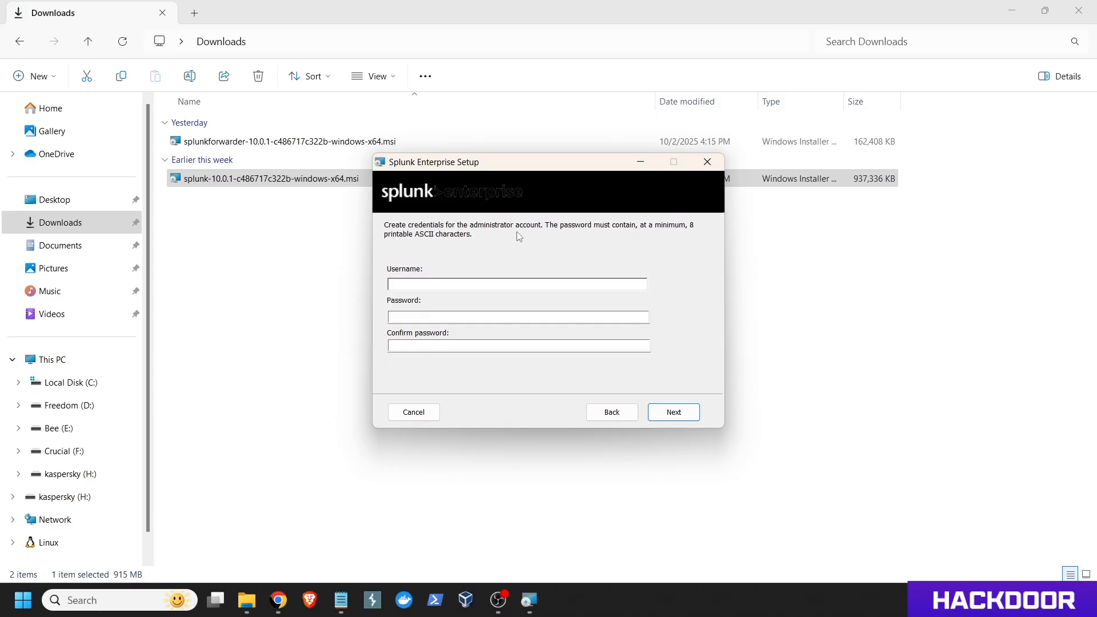
Create the administrator credentials with username hackdoor, enter and confirm the account password, and continue the setup
left_click(524, 287)
key("Tab")
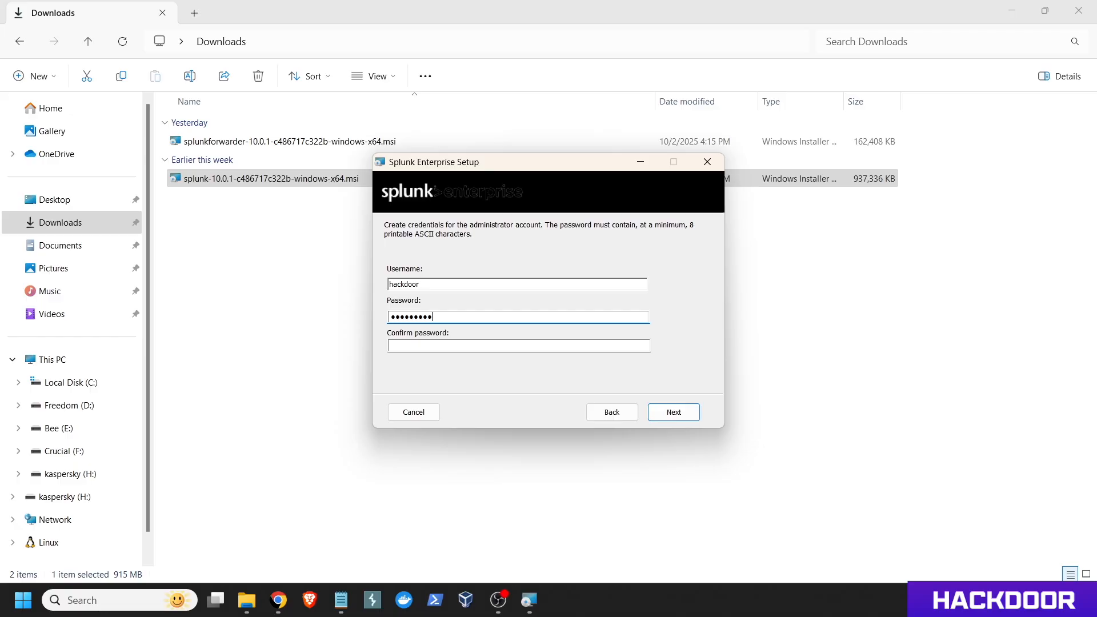
key("Tab")
type("••••••")
key("BackSpace")
key("BackSpace")
key("BackSpace")
key("BackSpace")
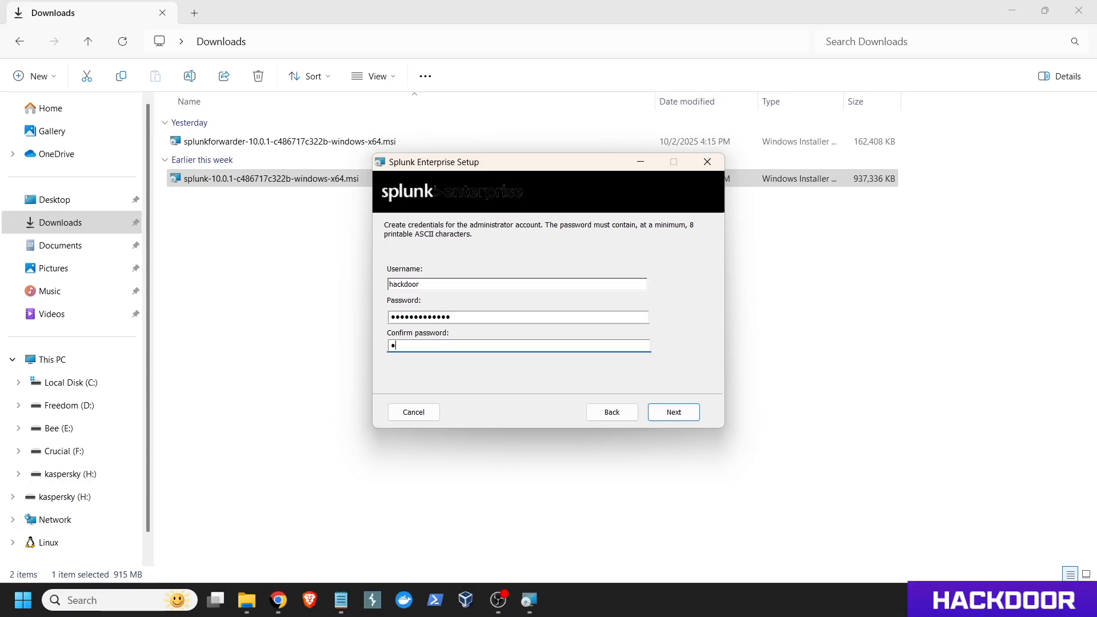
type("•••")
left_click(670, 416)
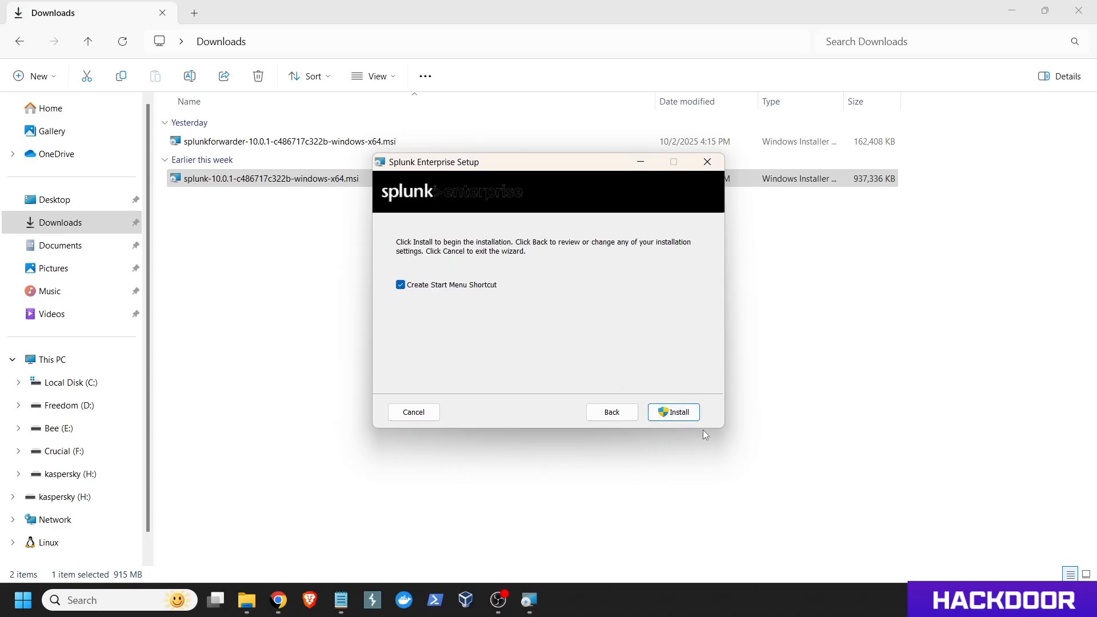
Install Splunk Enterprise with a Start Menu shortcut and finish the setup with the browser launch option enabled
left_click(679, 413)
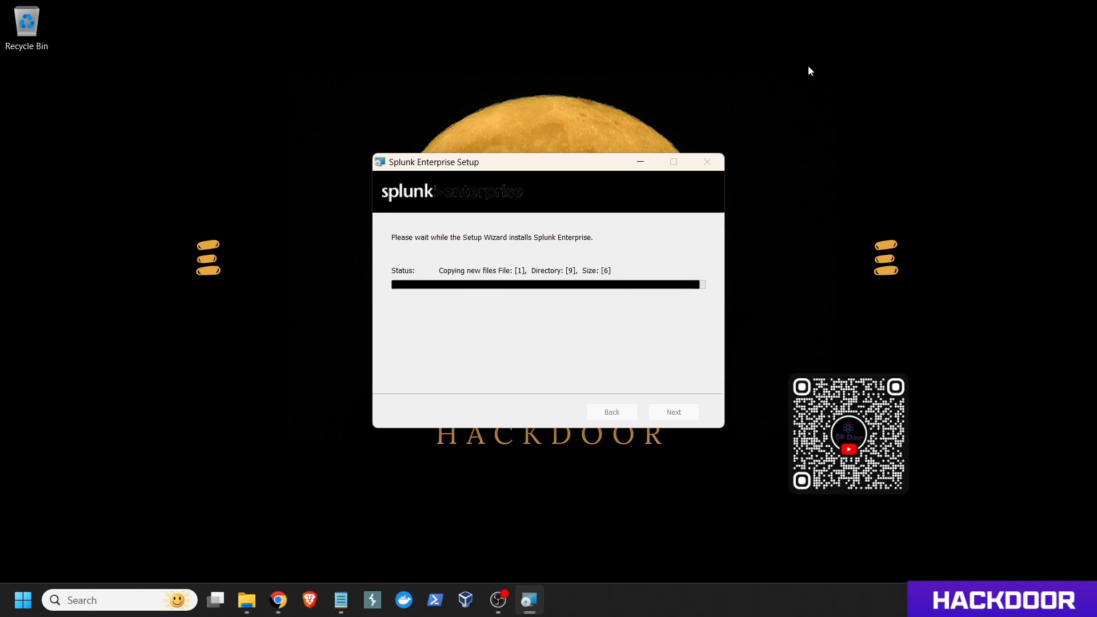
left_click_drag(605, 161, 361, 51)
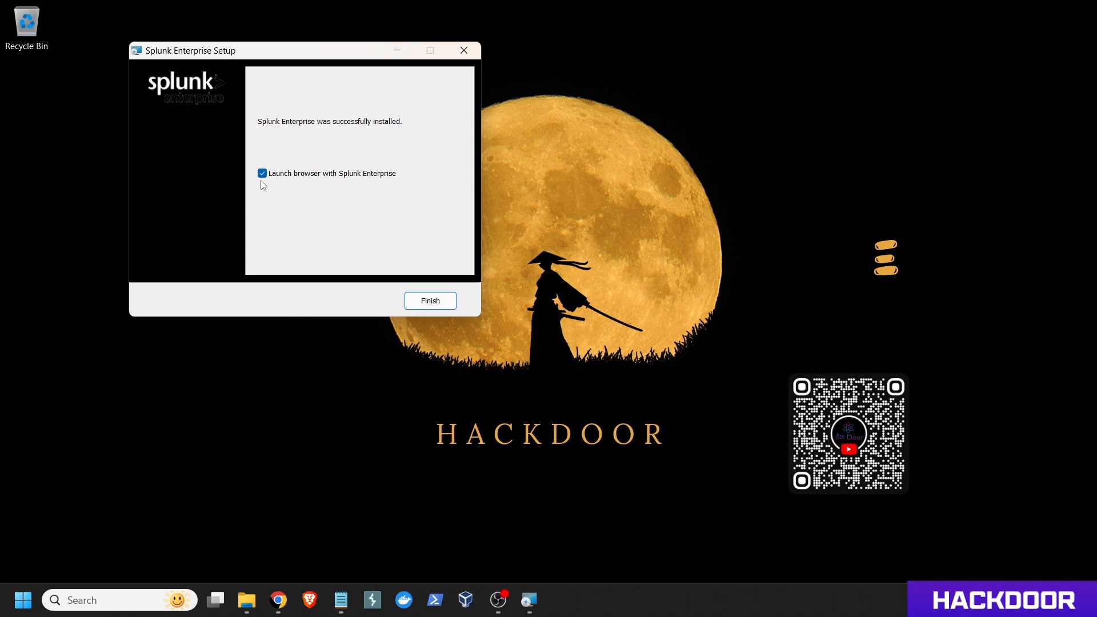
left_click(413, 303)
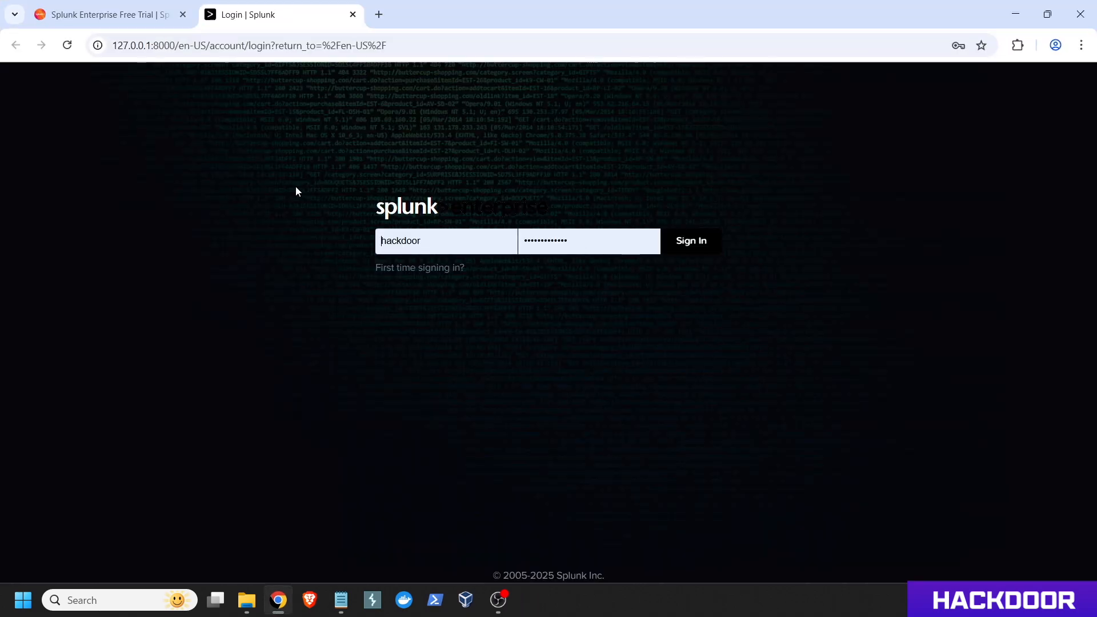
Close the Splunk download page and sign in to the local Splunk Enterprise instance with the saved administrator credentials
left_click(182, 15)
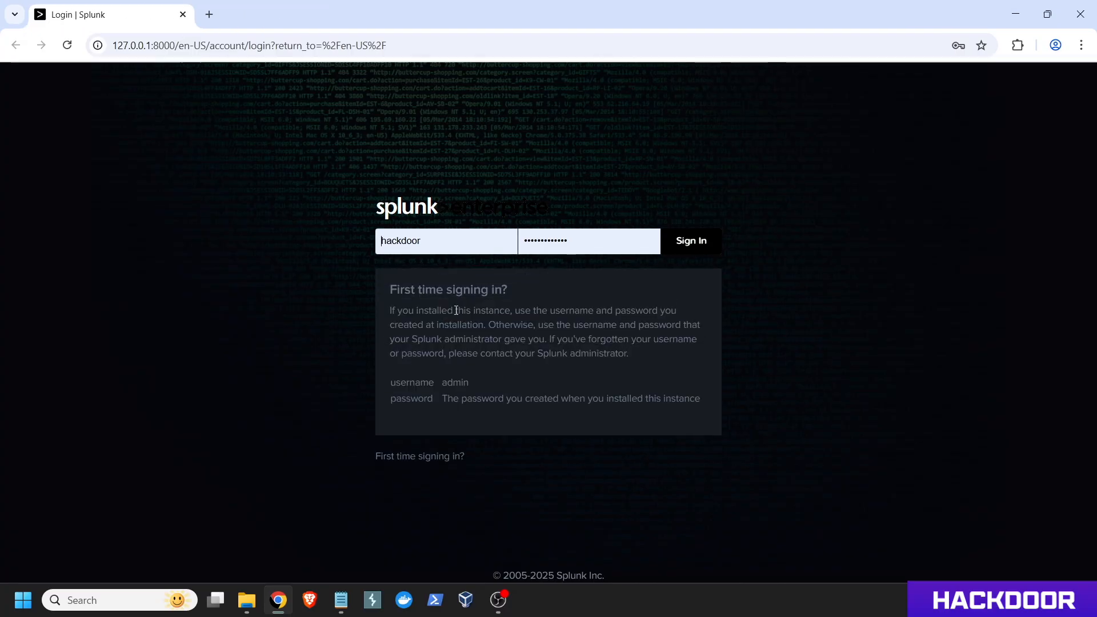
left_click(442, 245)
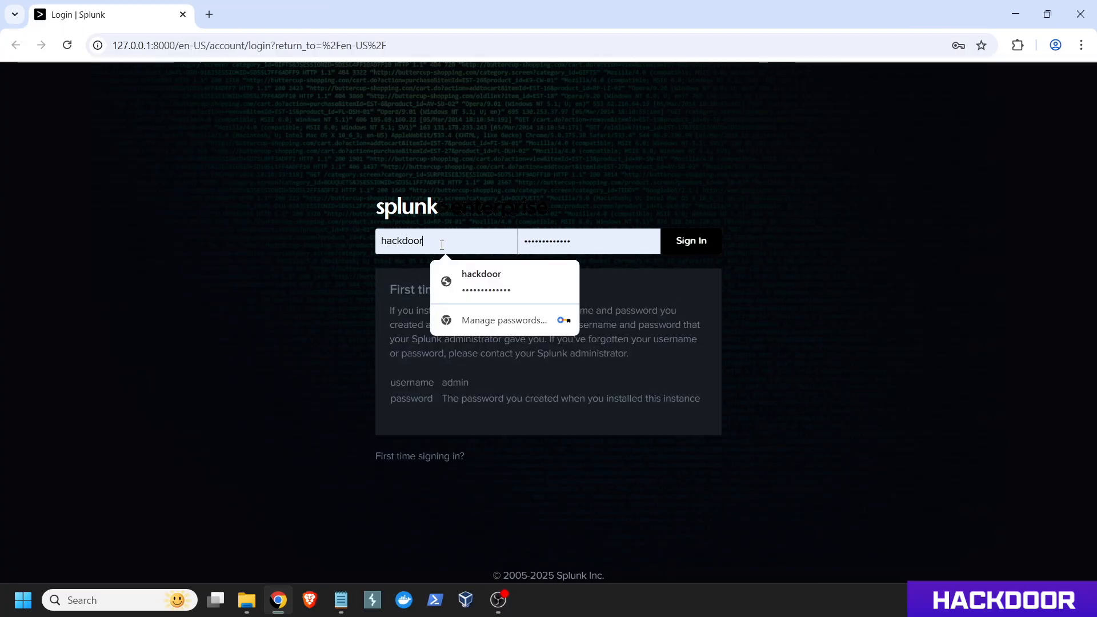
left_click(608, 239)
left_click(688, 239)
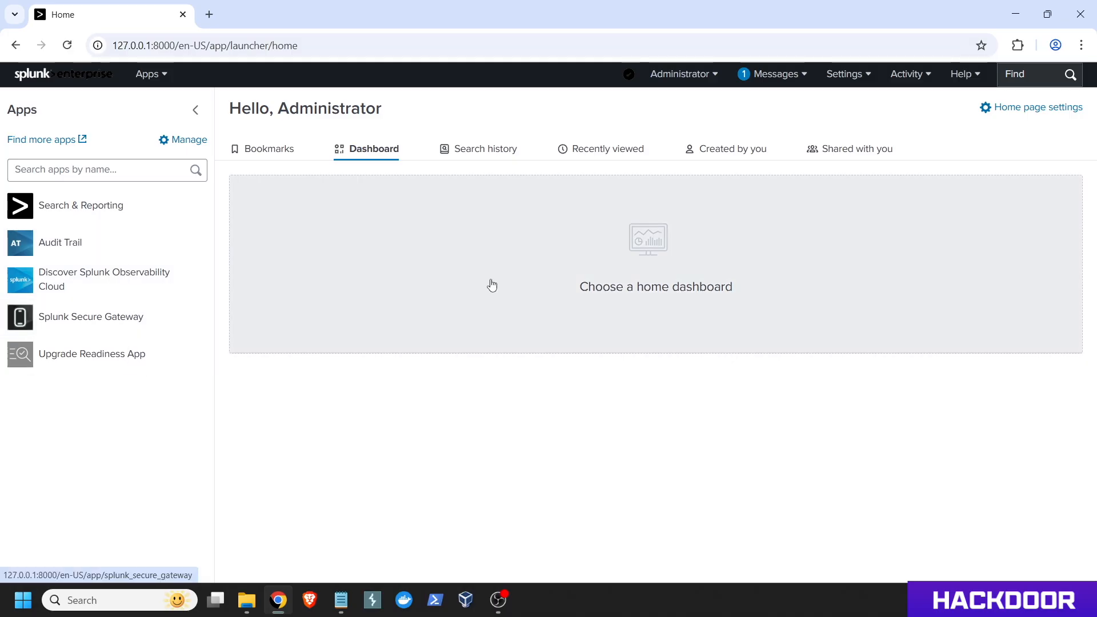
Look over the Settings options, the administrator greeting and the list of available apps on the Splunk home page
left_click(859, 72)
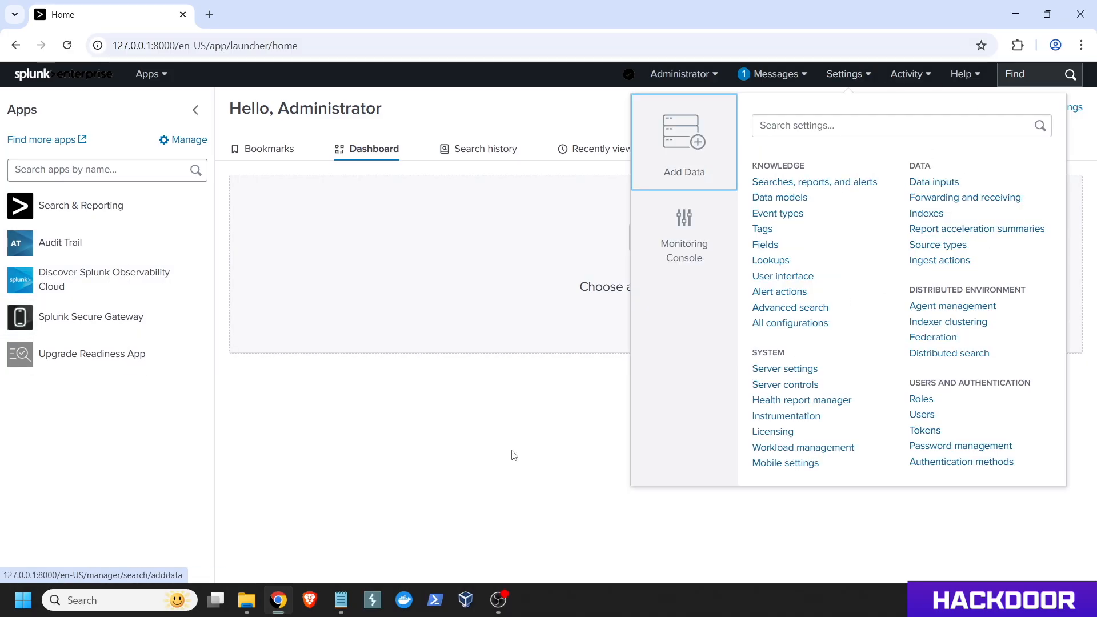
left_click(450, 433)
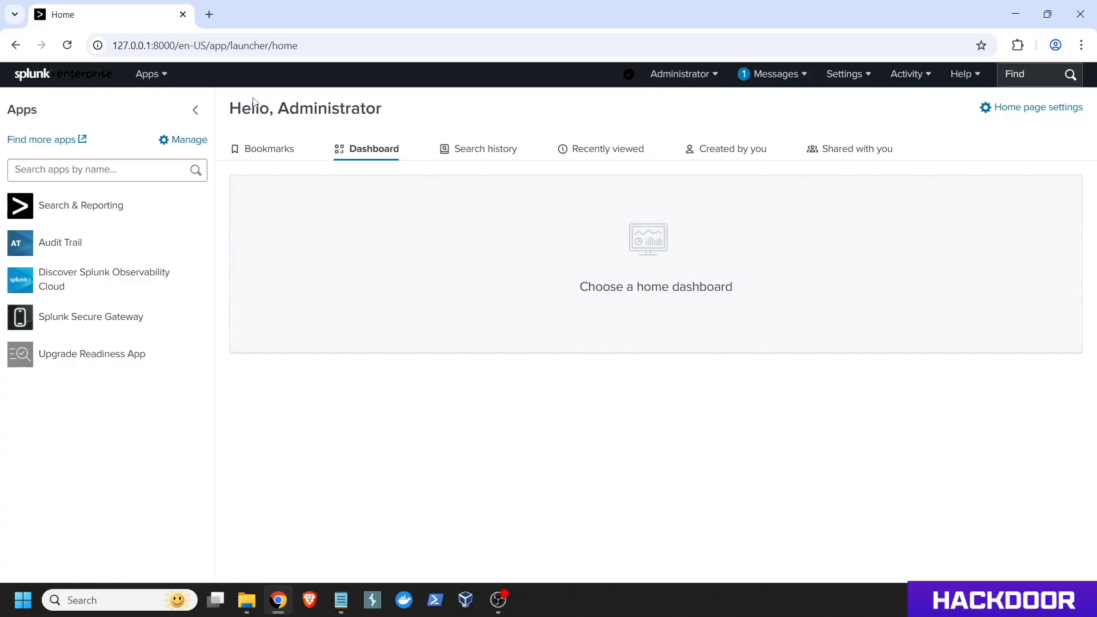
left_click_drag(237, 103, 406, 117)
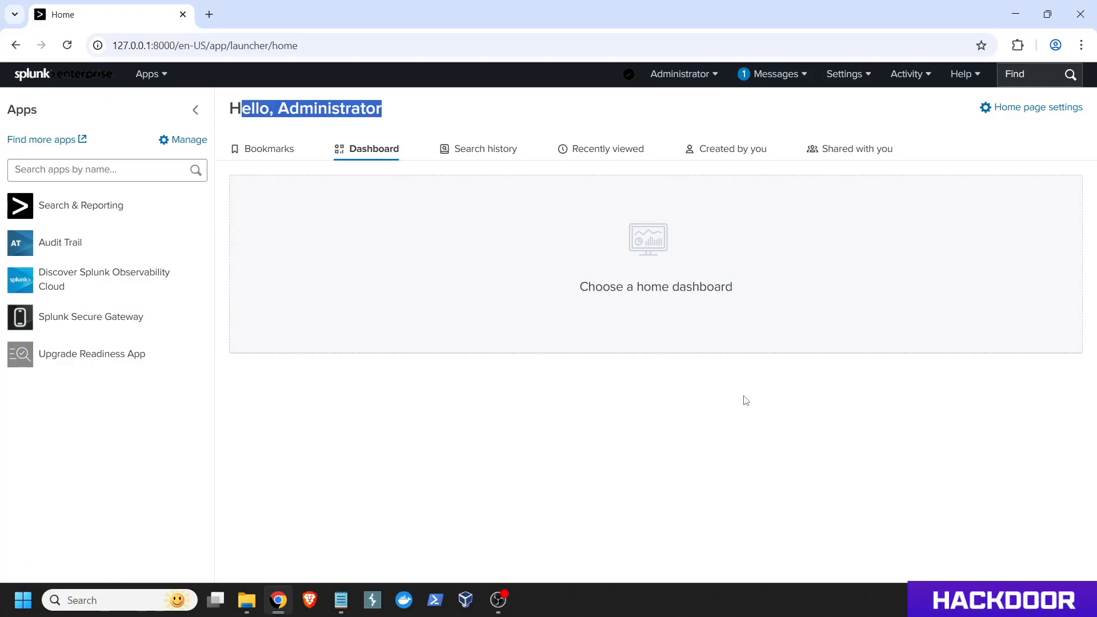
left_click(602, 397)
left_click(147, 74)
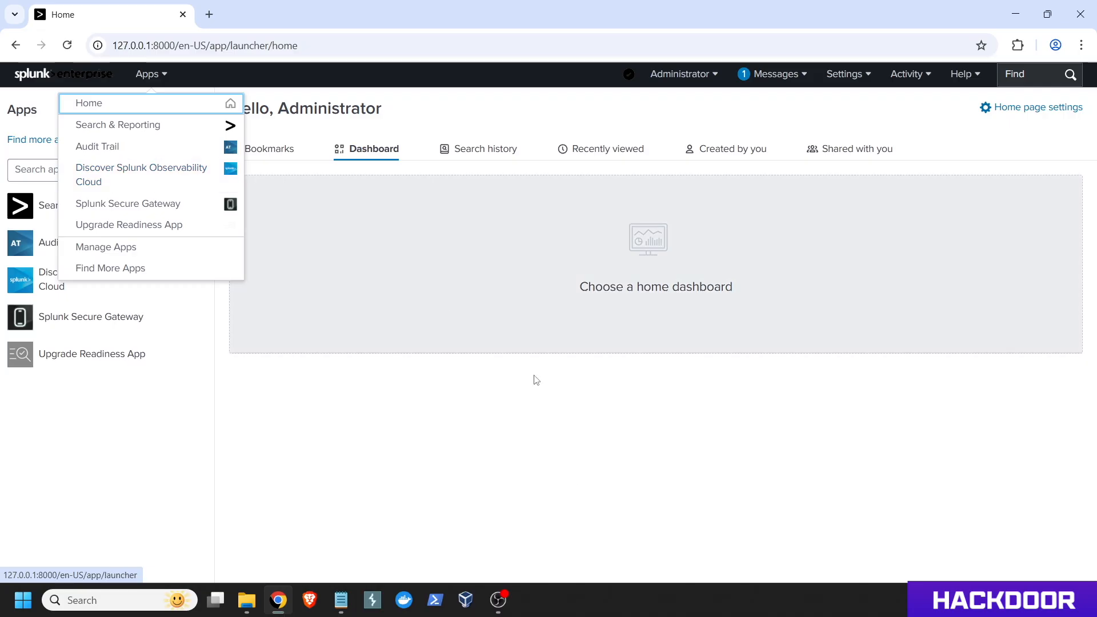
left_click(360, 450)
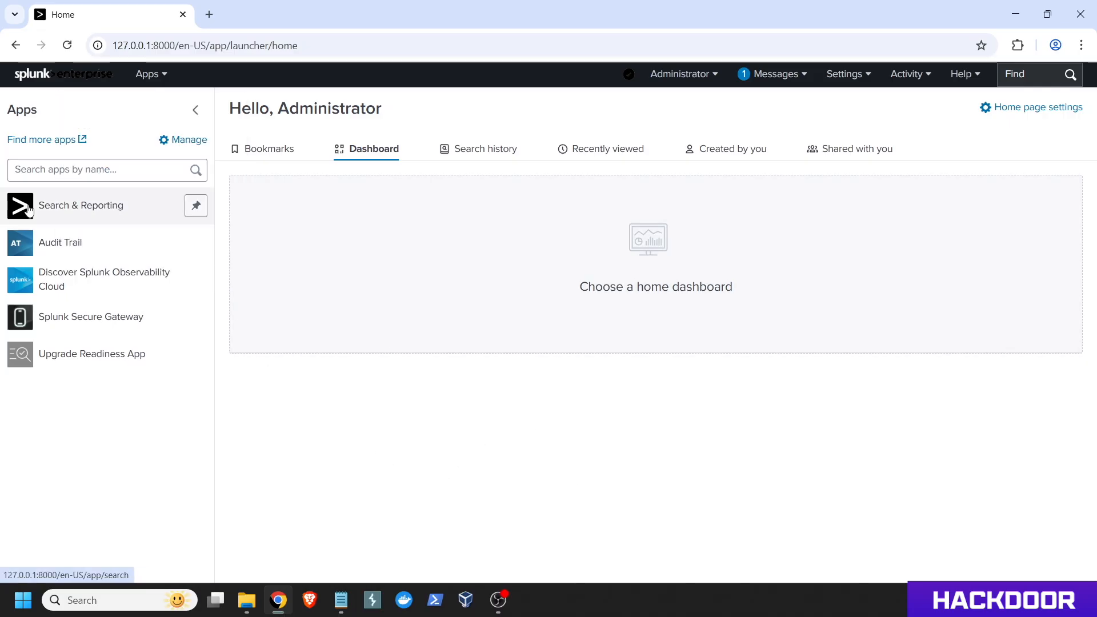
Open the Search & Reporting app, dismiss the product usage data notice, and skip the welcome tour
left_click(66, 217)
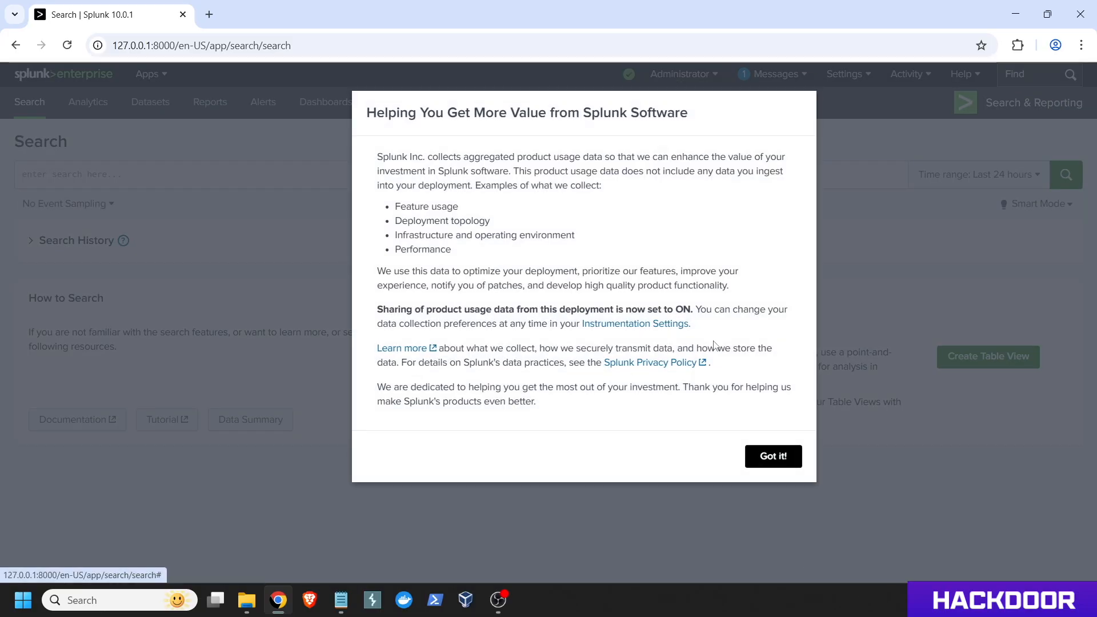
left_click(760, 467)
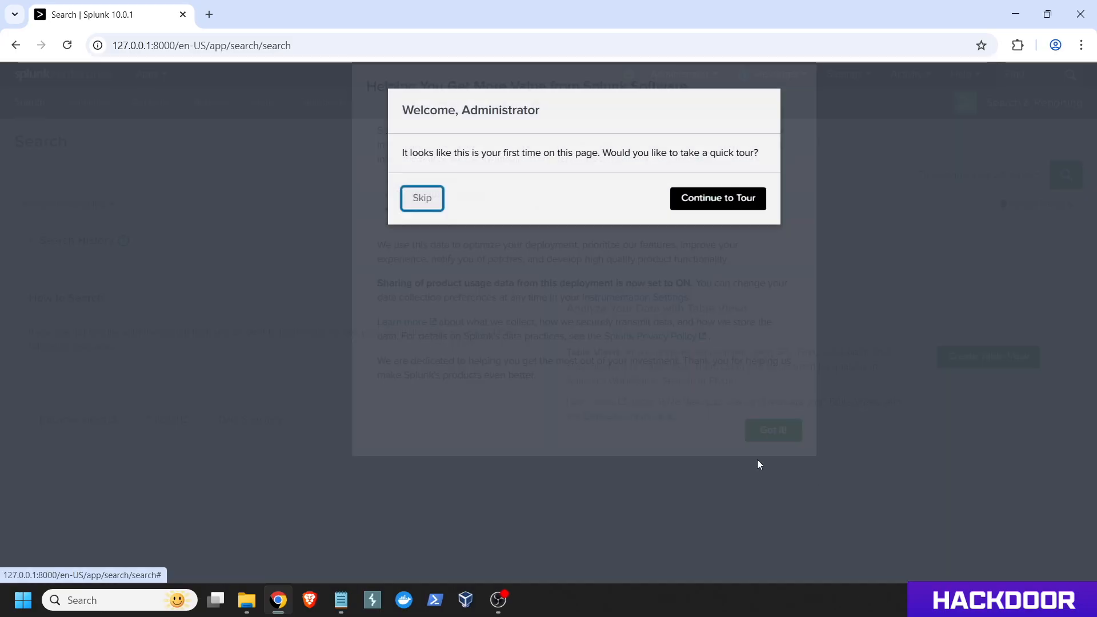
left_click(422, 198)
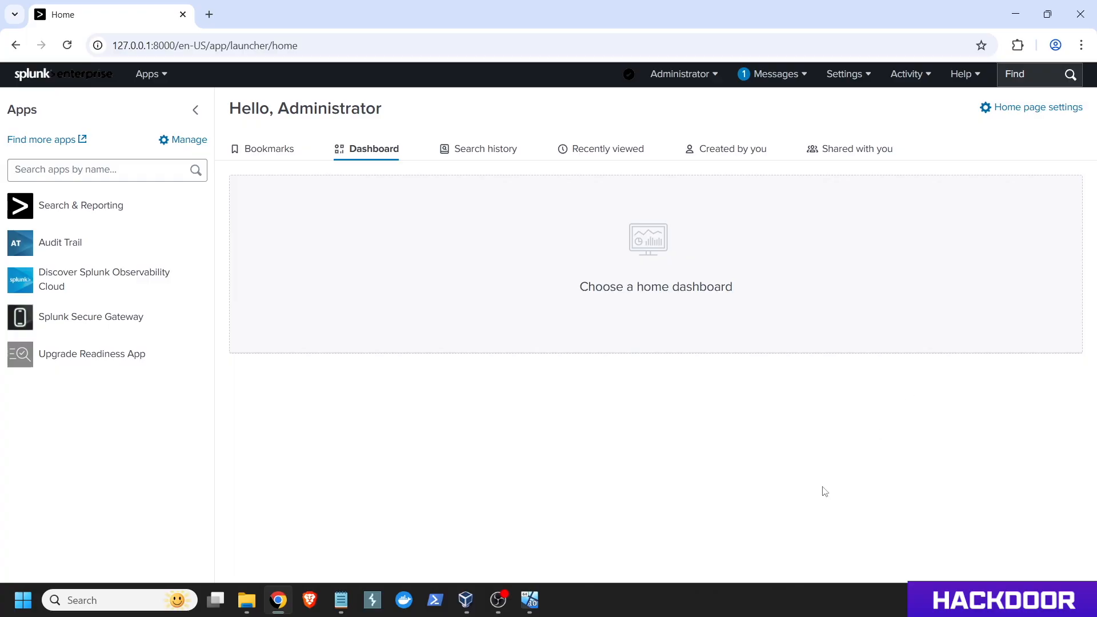
Launch the splunkforwarder-10.0.1 installer from Downloads, accept the license agreement, and customize the options for an on-premises Splunk Enterprise instance
left_click(246, 600)
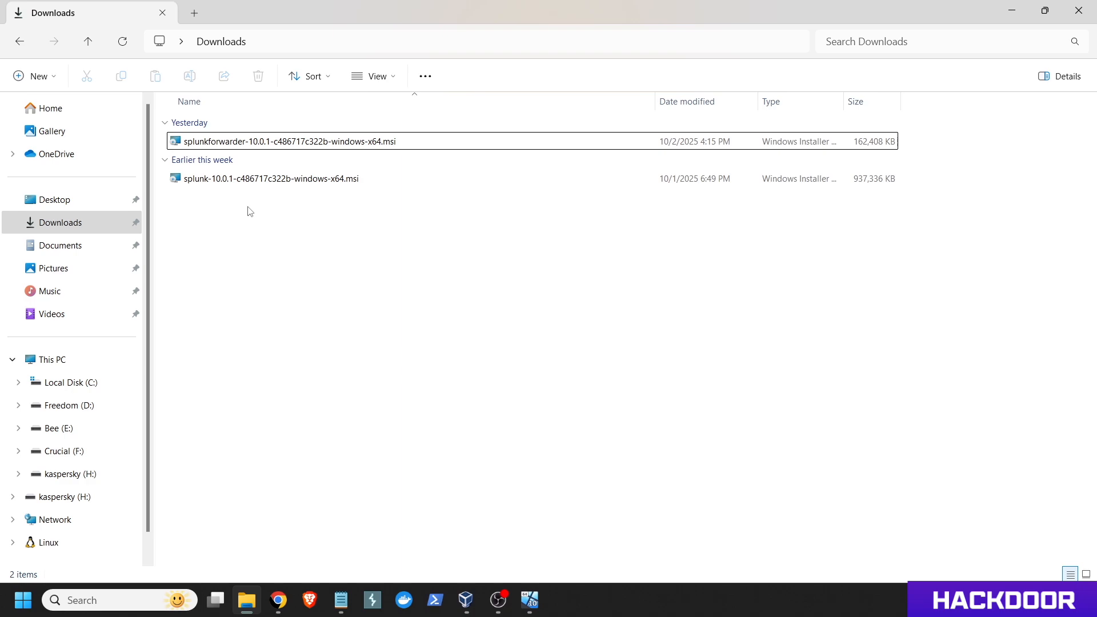
double_click(313, 144)
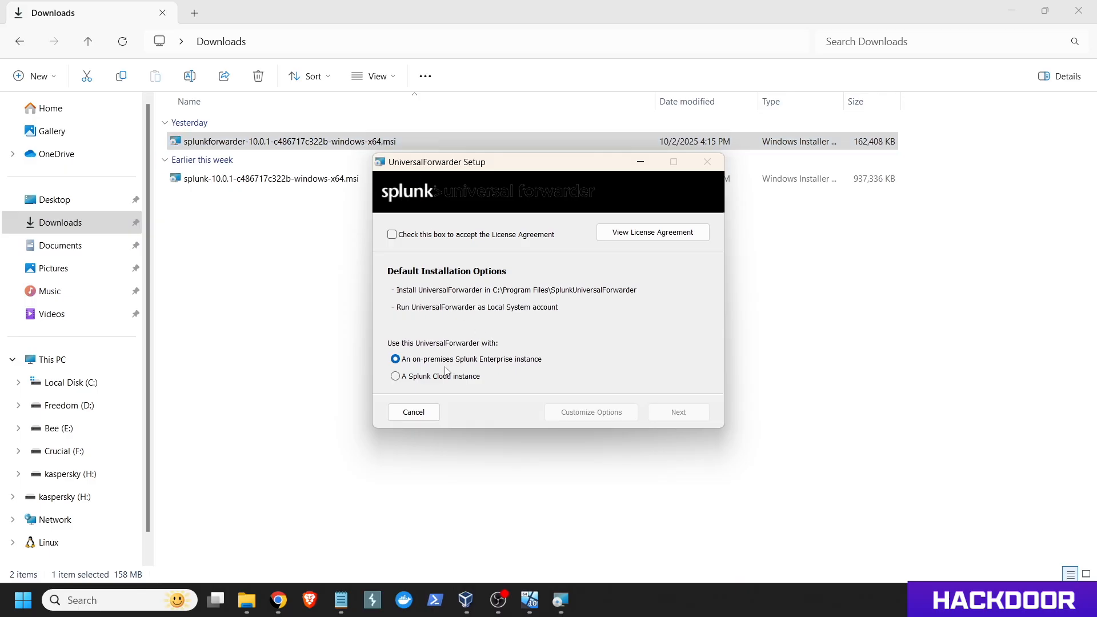
left_click(391, 236)
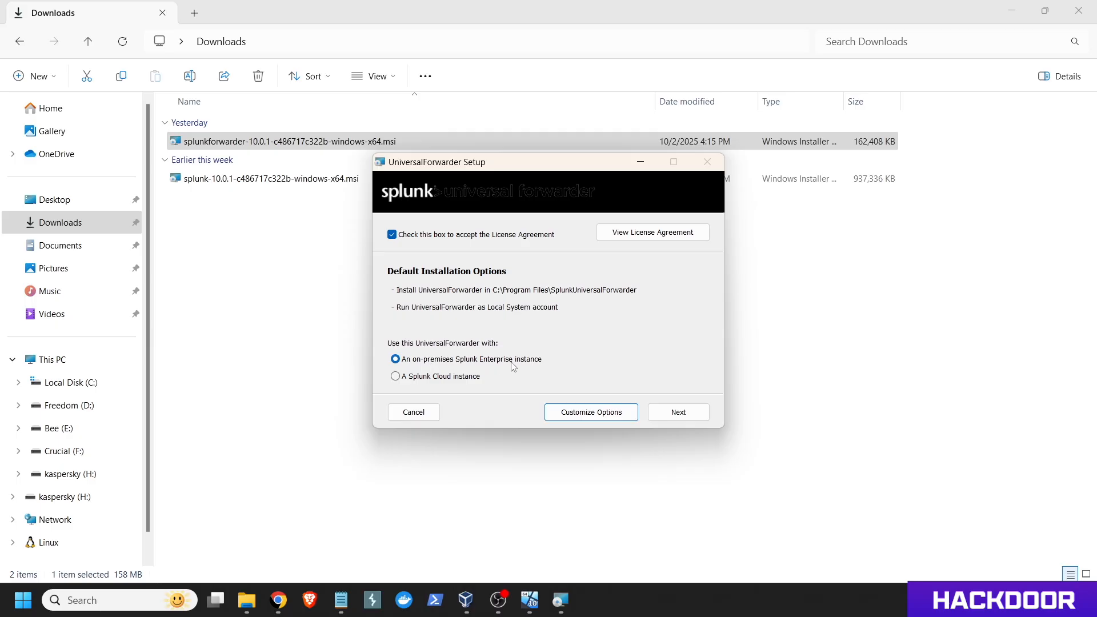
left_click(589, 414)
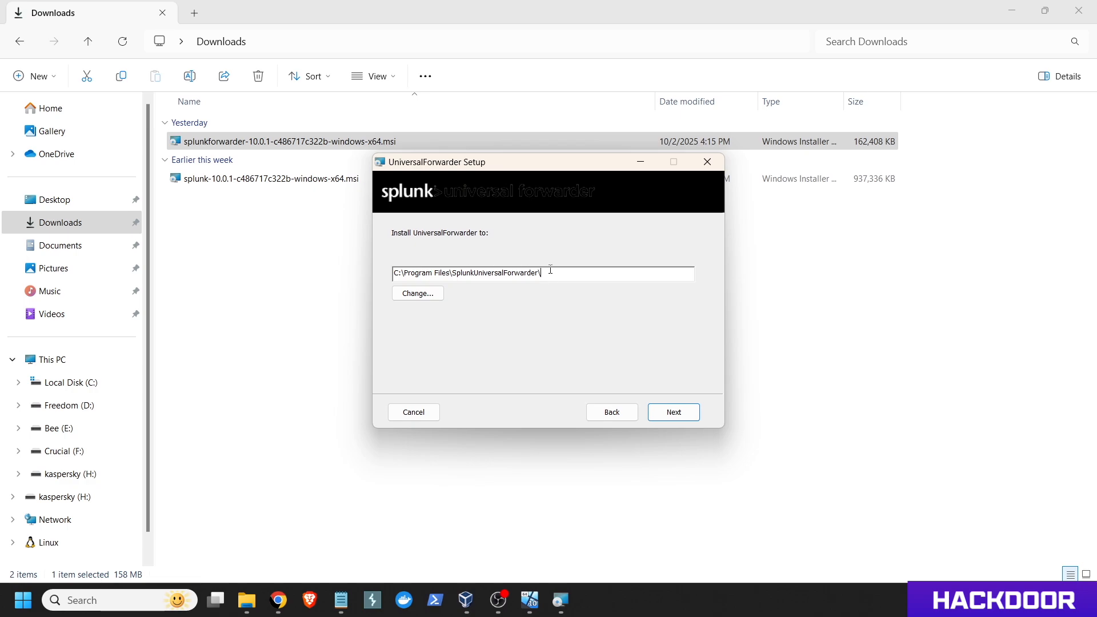
Keep the default install folder, empty SSL certificate fields, Virtual Account and default Windows privileges in the forwarder setup
left_click_drag(550, 269, 380, 285)
left_click(672, 413)
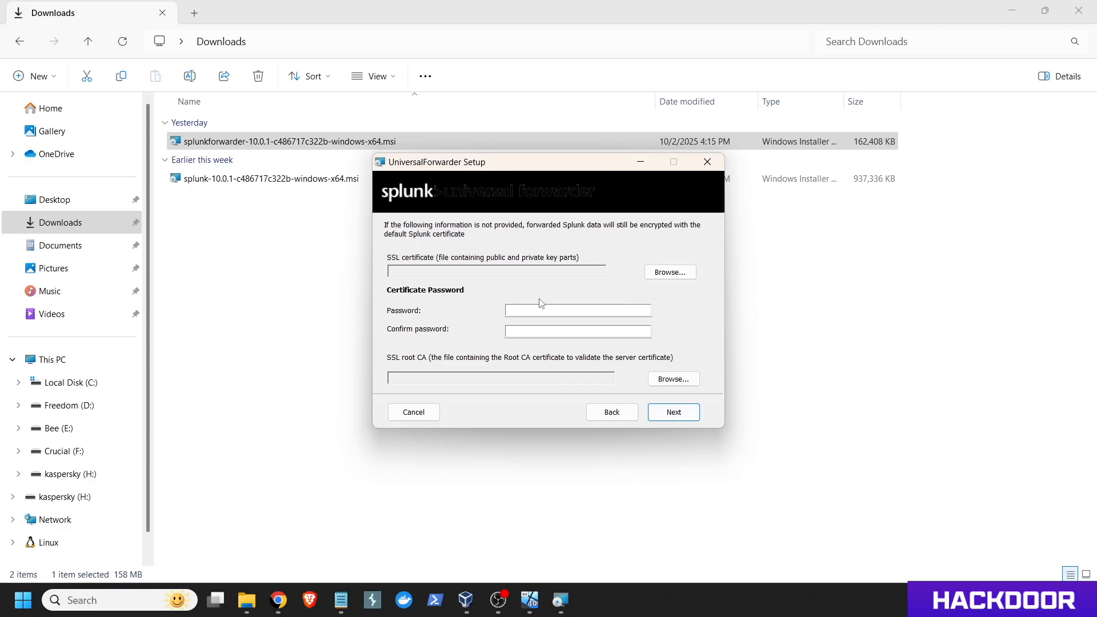
left_click(679, 413)
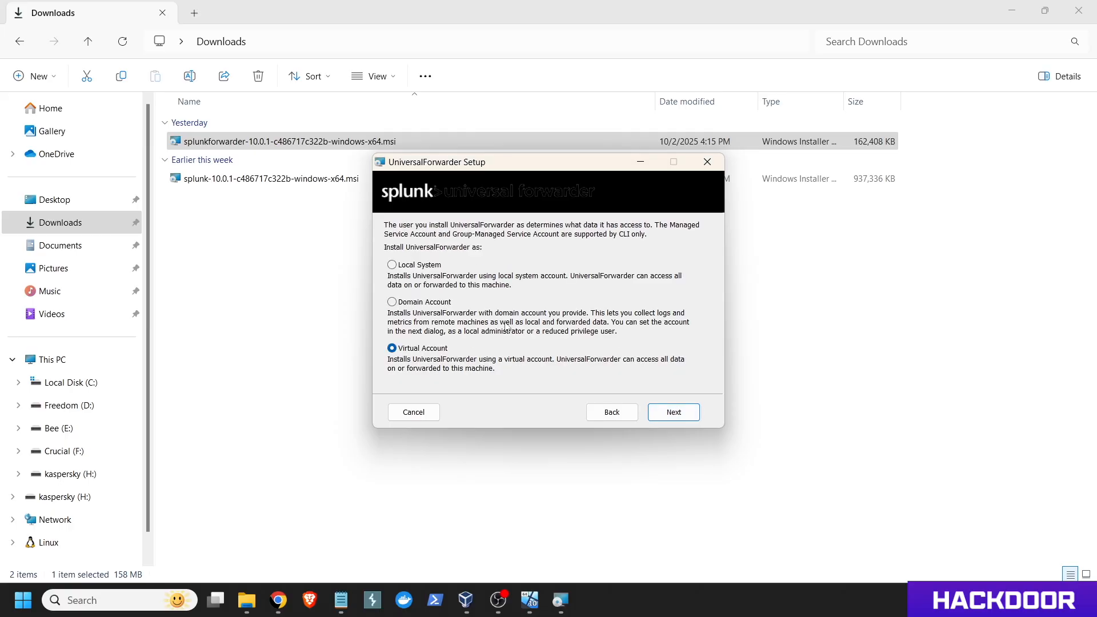
left_click(674, 412)
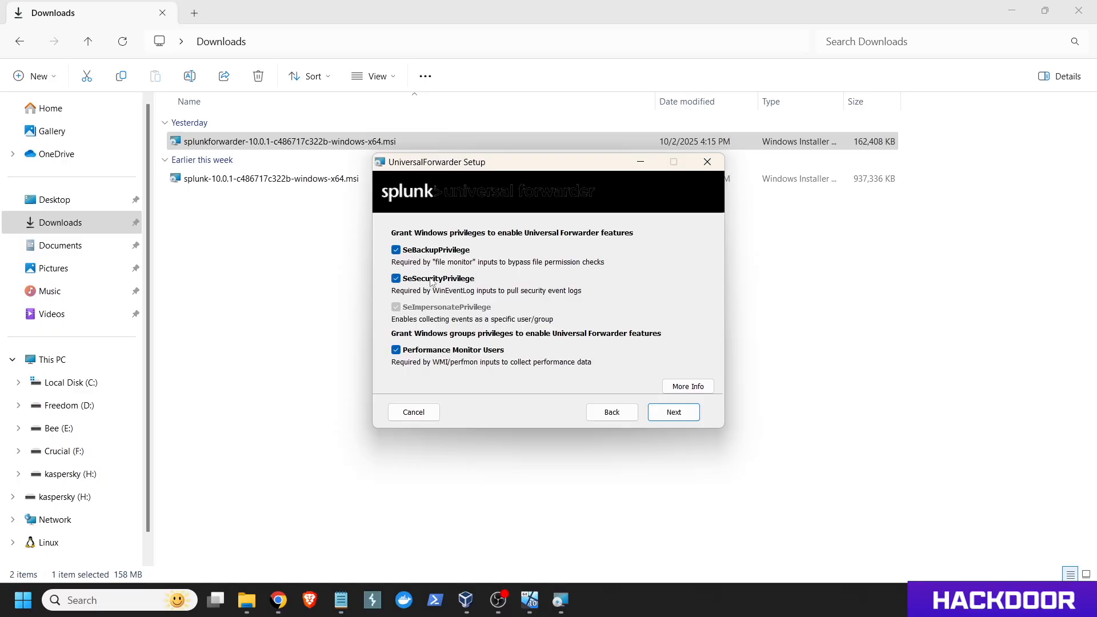
left_click(671, 414)
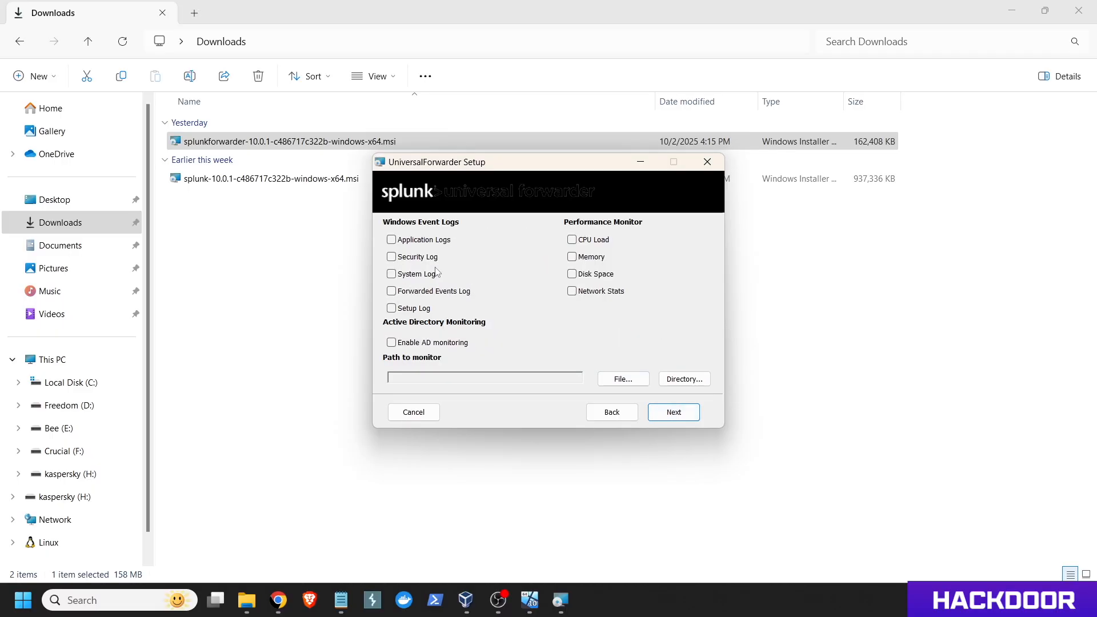
Enable all five Windows event logs, all four performance monitors, and AD monitoring for the forwarder
left_click(391, 239)
left_click(392, 256)
left_click(392, 273)
left_click(392, 291)
left_click(392, 308)
left_click(572, 291)
left_click(572, 273)
left_click(572, 256)
left_click(573, 240)
left_click(392, 343)
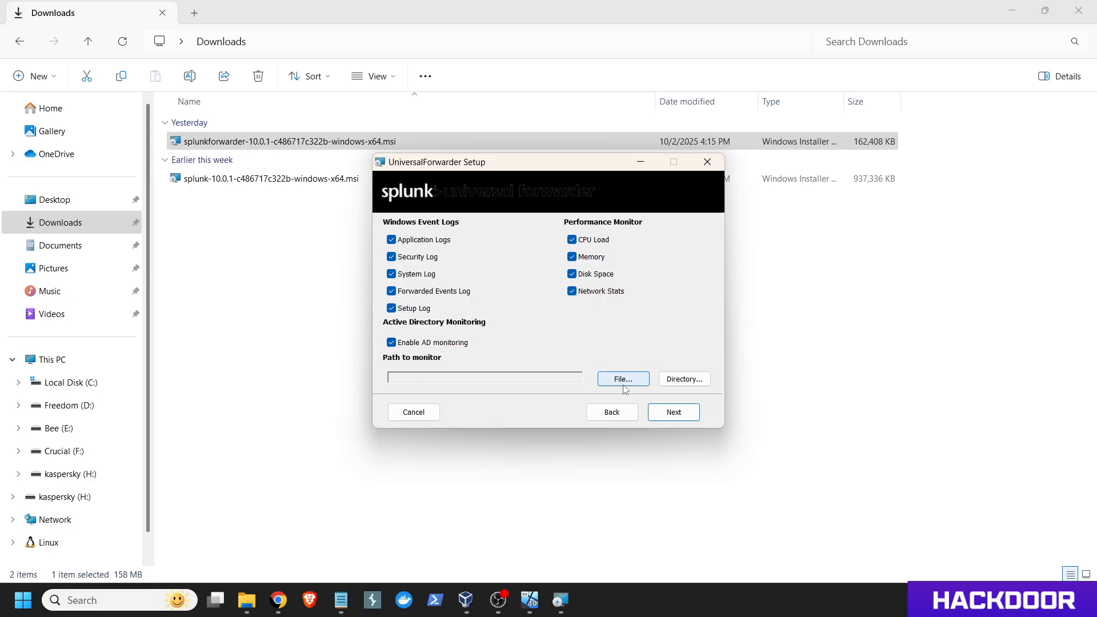
Set the forwarder's path to monitor to the Local Disk (C:) directory and continue the setup
left_click(686, 379)
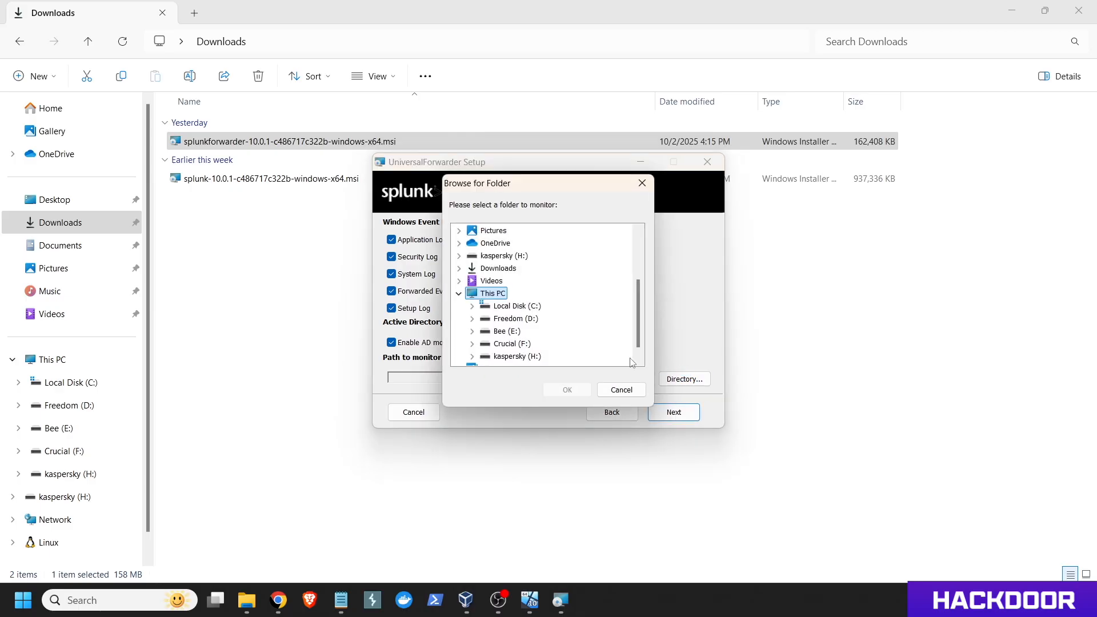
left_click(527, 307)
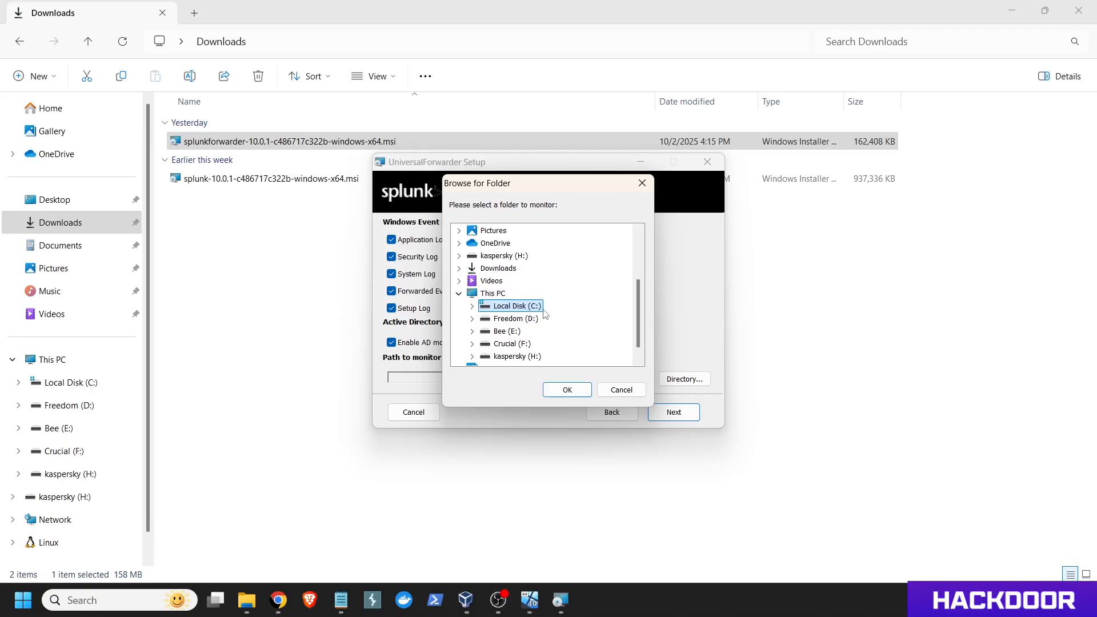
left_click(567, 389)
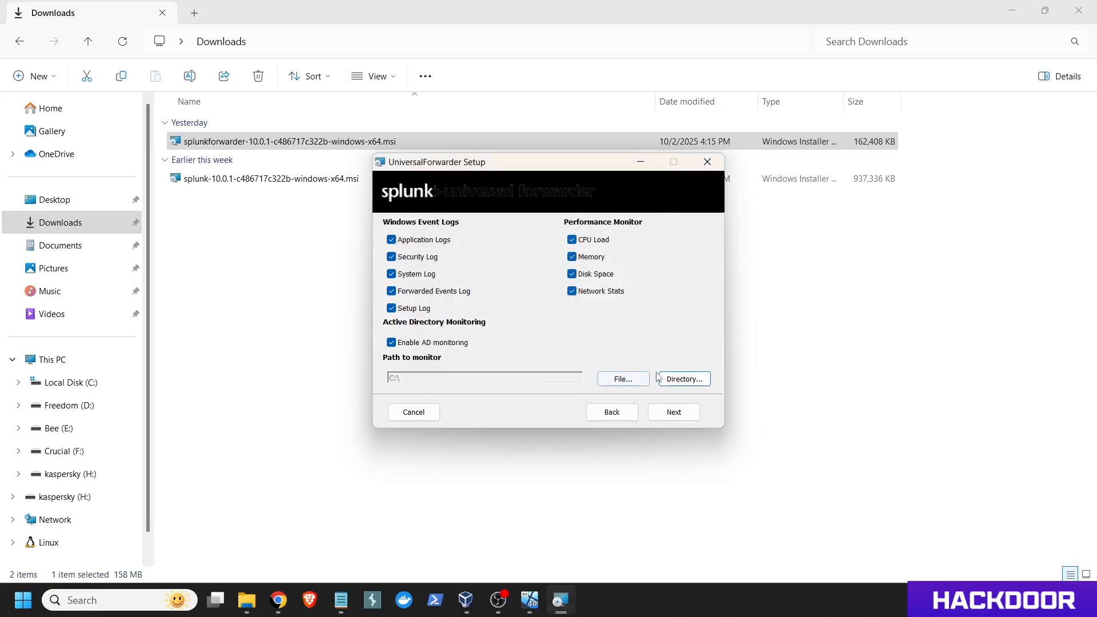
left_click(674, 413)
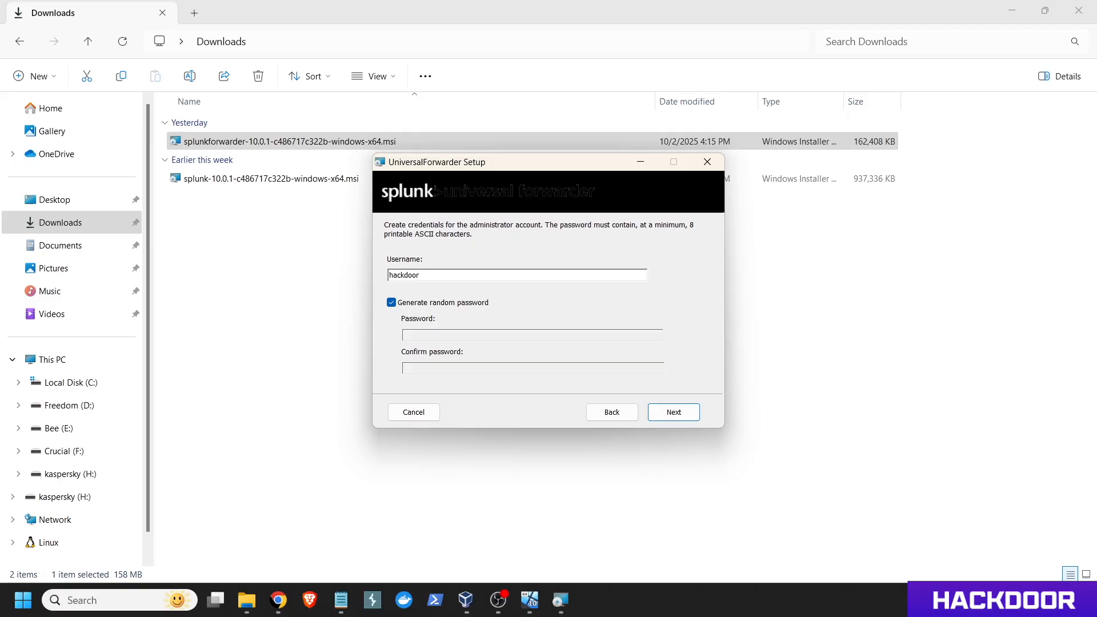
Turn off random password generation for the hackdoor administrator, enter and confirm the account password, and continue
left_click(422, 304)
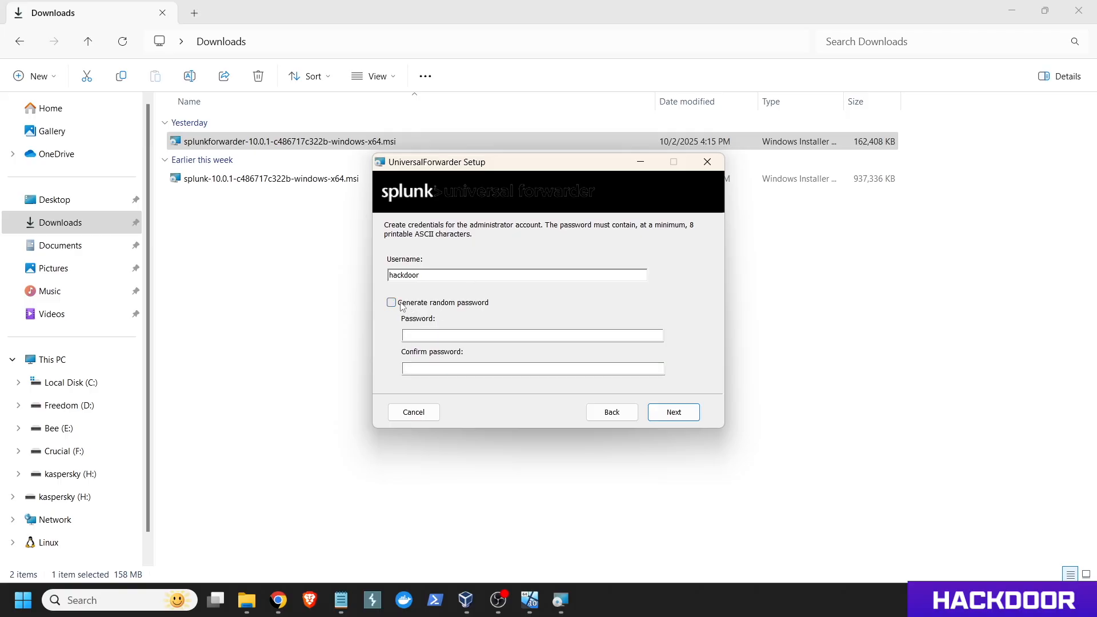
left_click(421, 333)
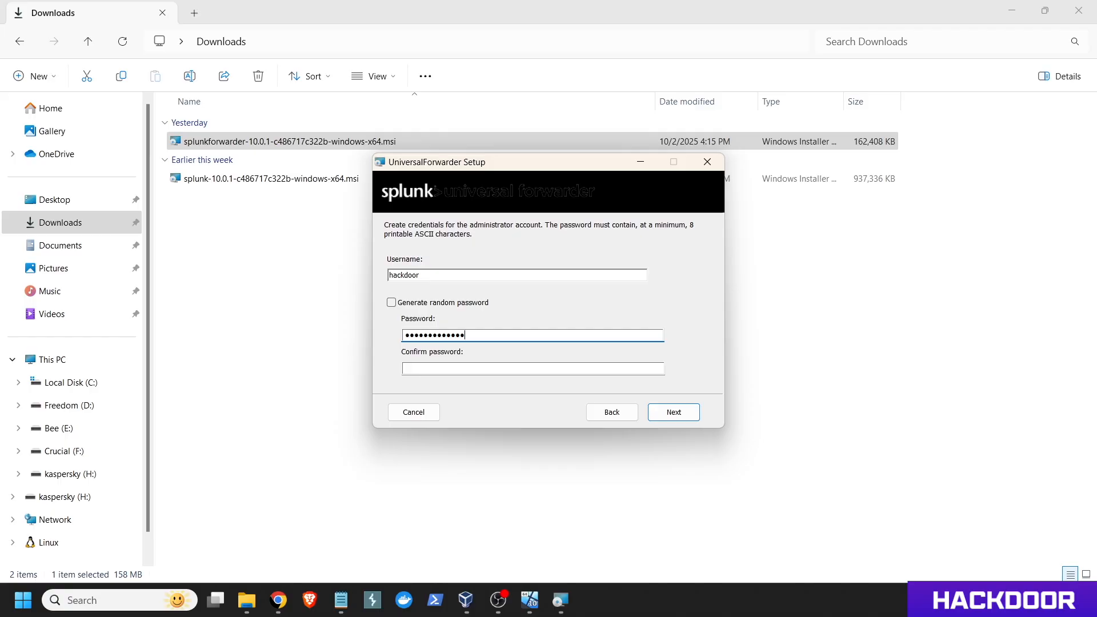
key("Tab")
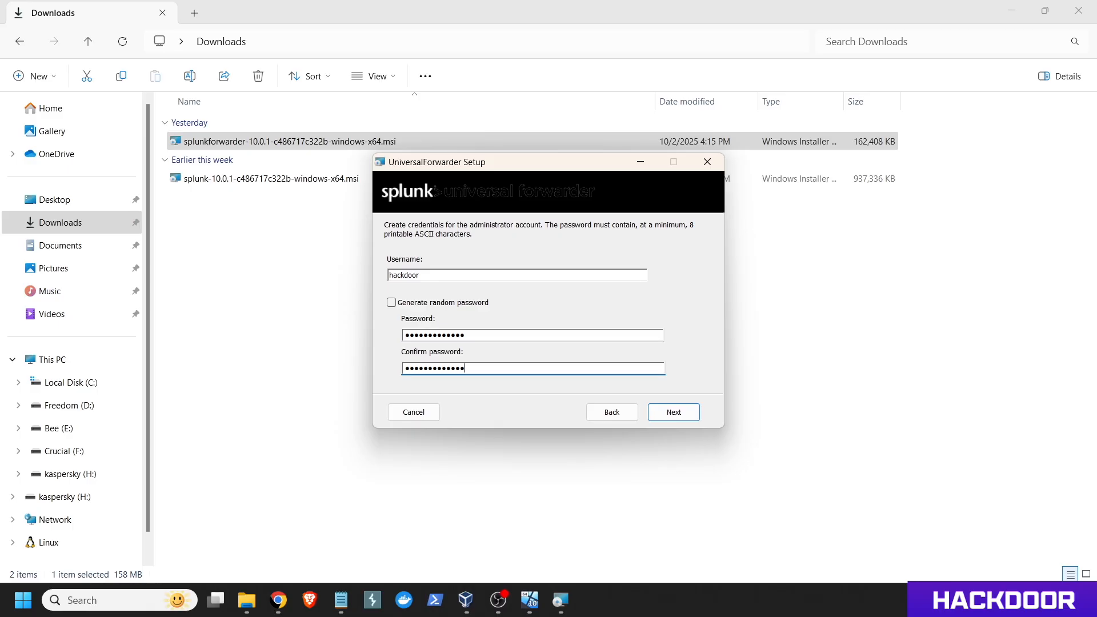
left_click(673, 413)
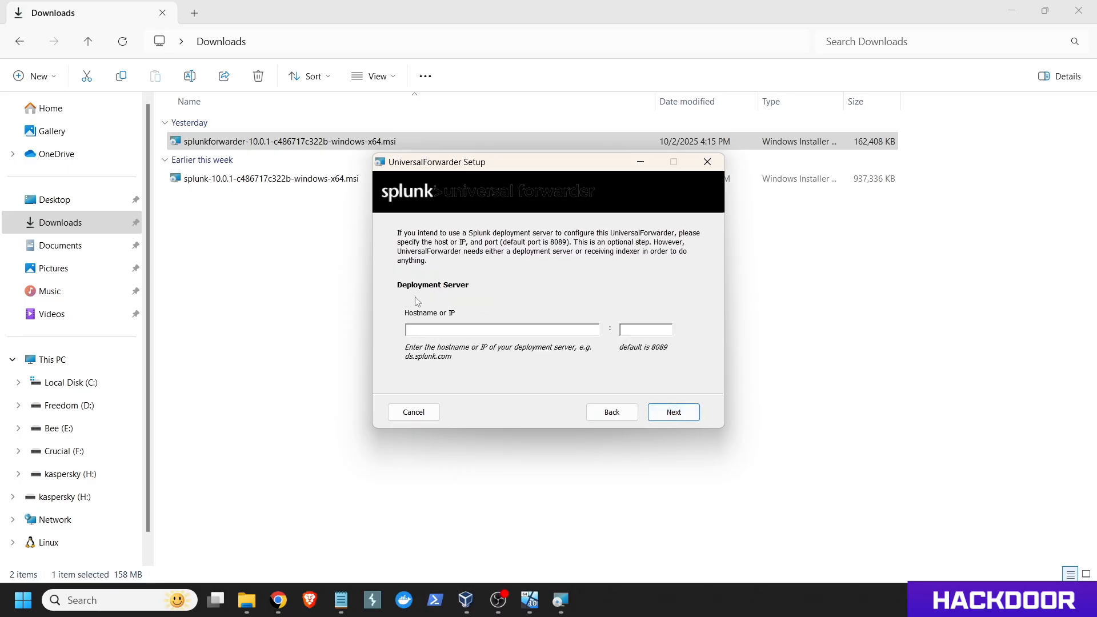
Minimize the Downloads and browser windows and move the UniversalForwarder Setup window toward the upper part of the desktop
left_click(1017, 9)
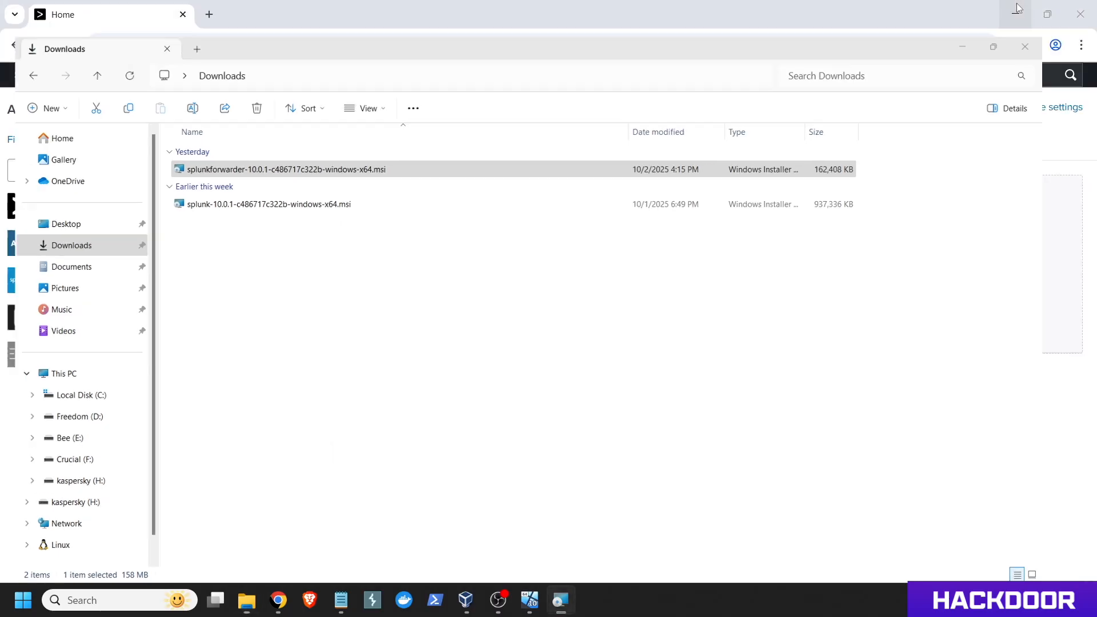
left_click(1017, 11)
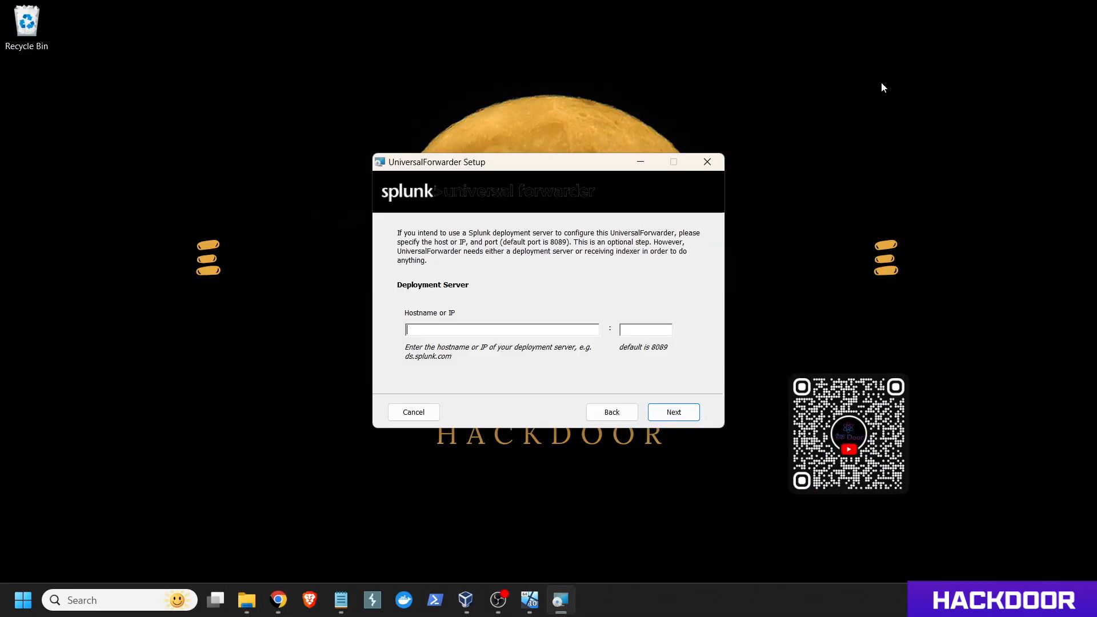
left_click_drag(598, 167, 334, 60)
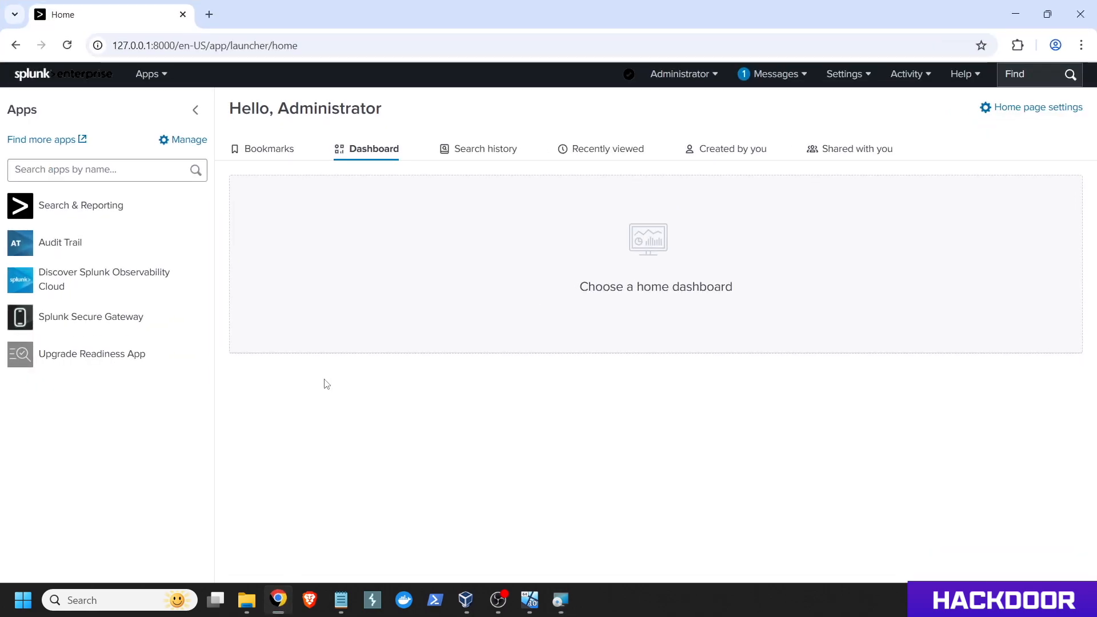
Check the Splunk instance's address in the browser, enter 127.0.0.1 as the forwarder's deployment server host, and continue
left_click(278, 600)
left_click(1006, 12)
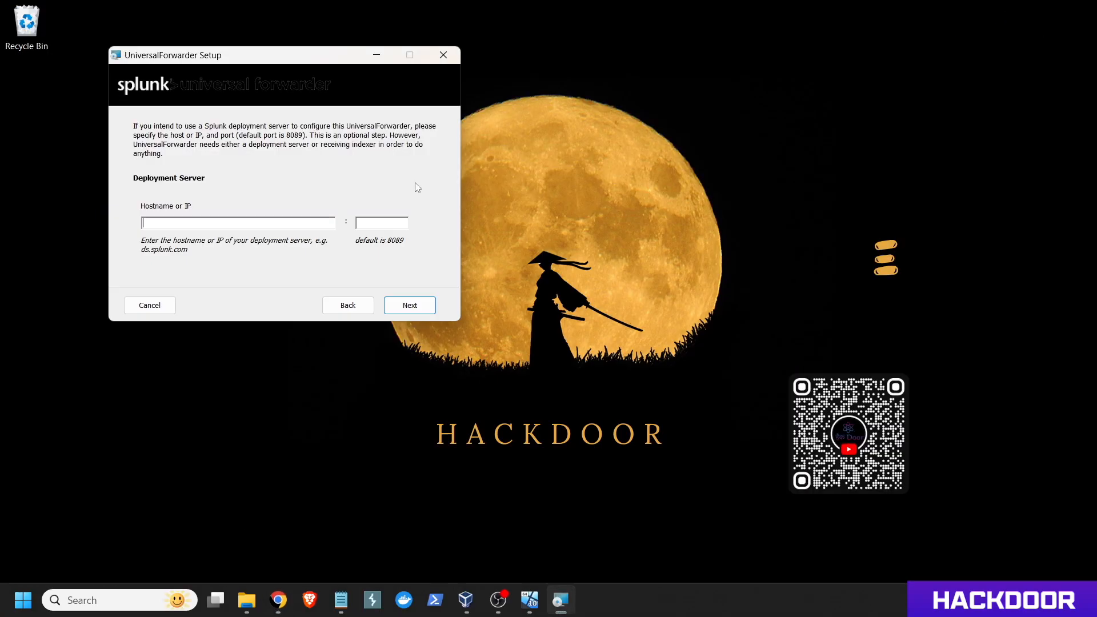
left_click(207, 222)
type("127.0.0.1")
type("0")
left_click(405, 303)
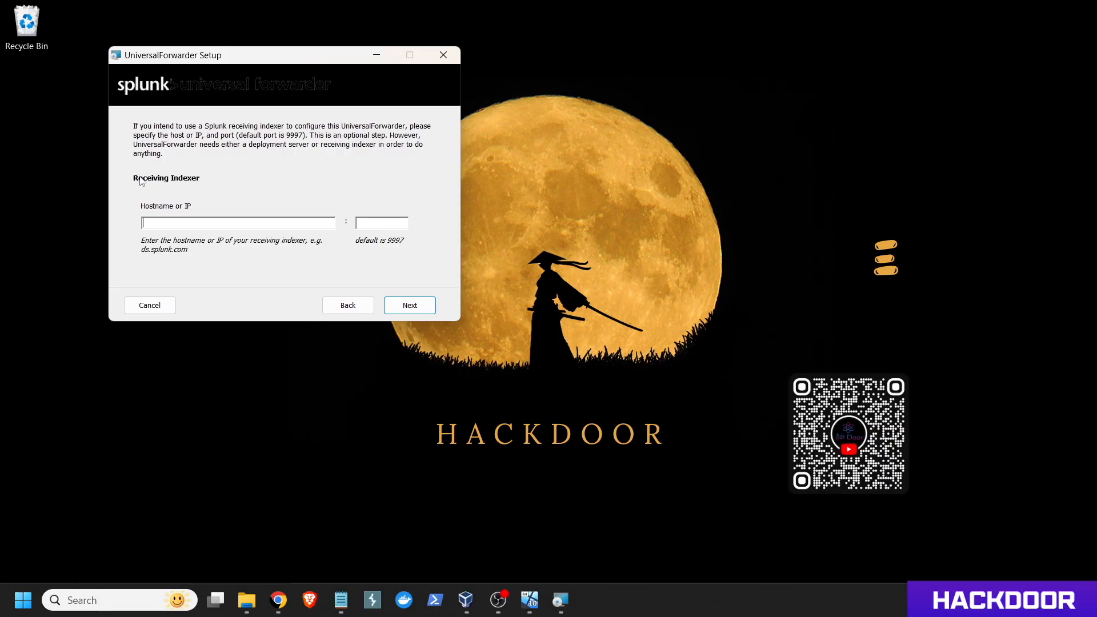
Set the forwarder's receiving indexer to host 127.0.0.1 and port 9997
left_click(191, 221)
type("127.0.0.1")
left_click(385, 222)
type("9997")
Switch to Splunk in the browser and start a new receiving configuration under Forwarding and receiving that listens on port 9997
left_click(278, 599)
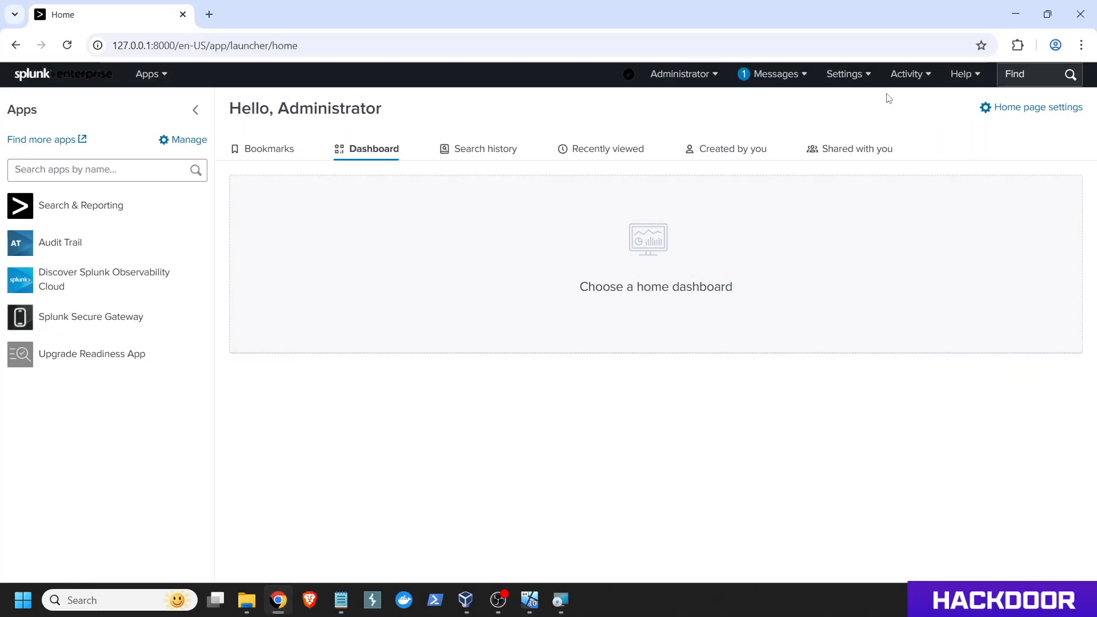
left_click(840, 78)
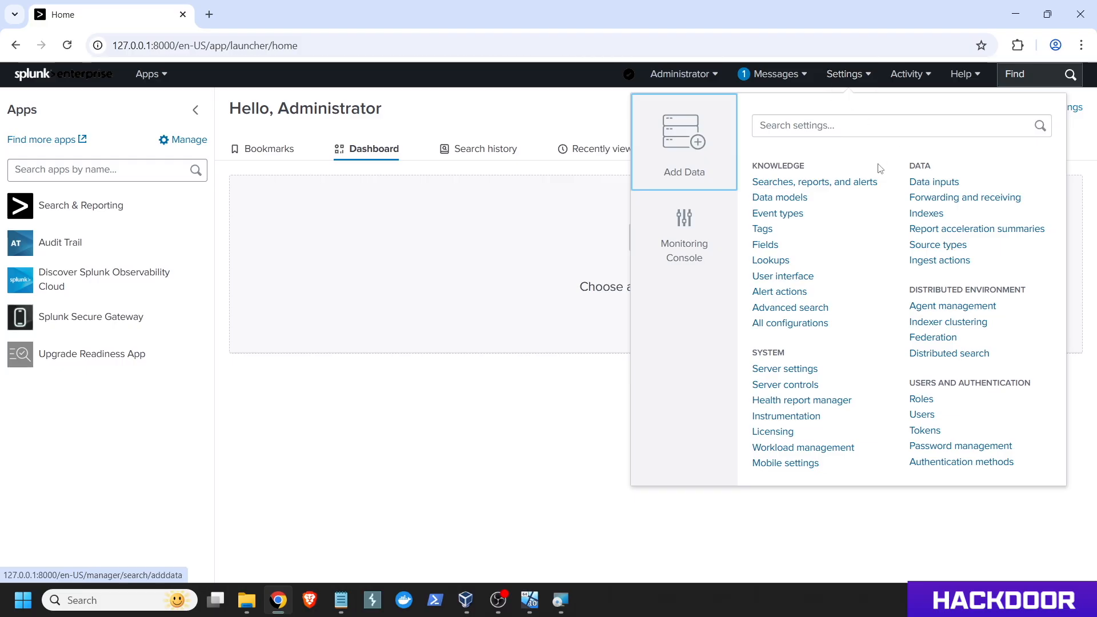
left_click(1002, 201)
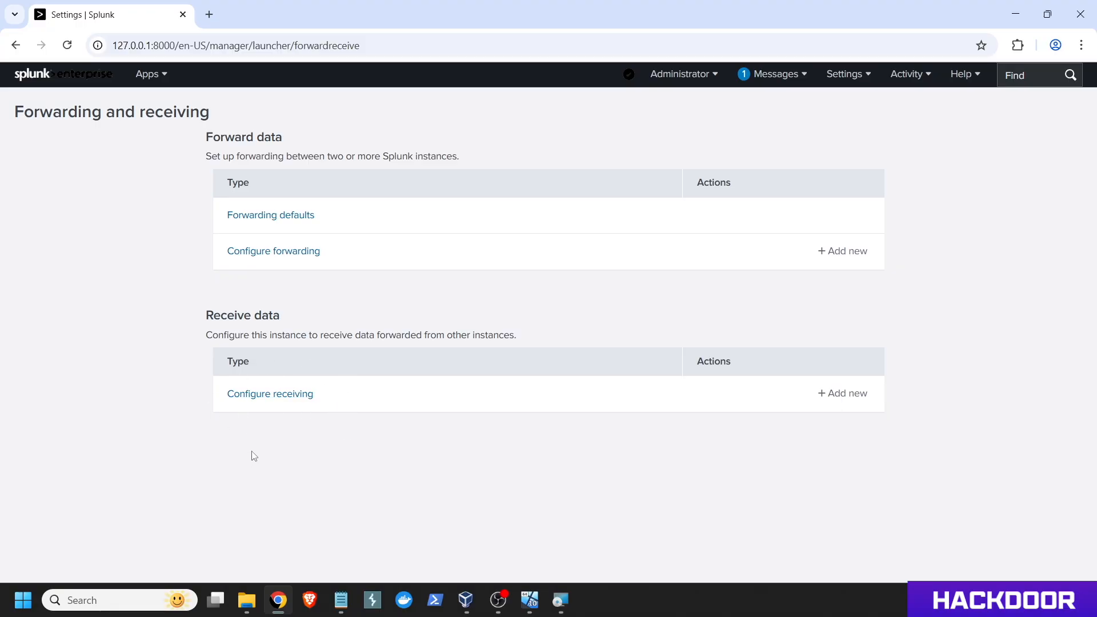
left_click(834, 395)
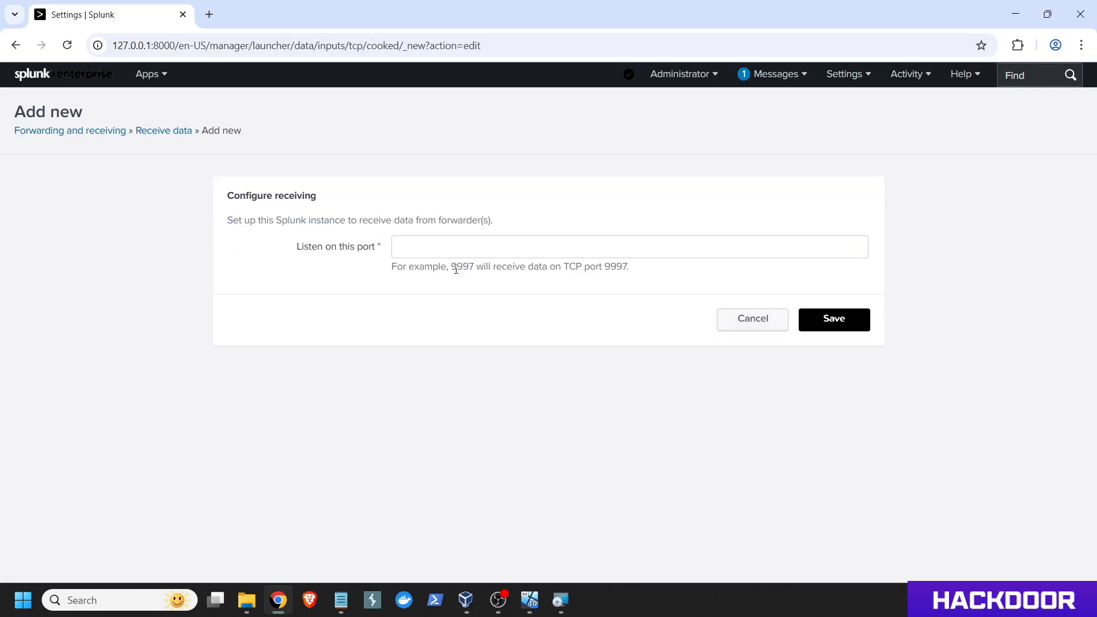
left_click_drag(293, 248, 383, 250)
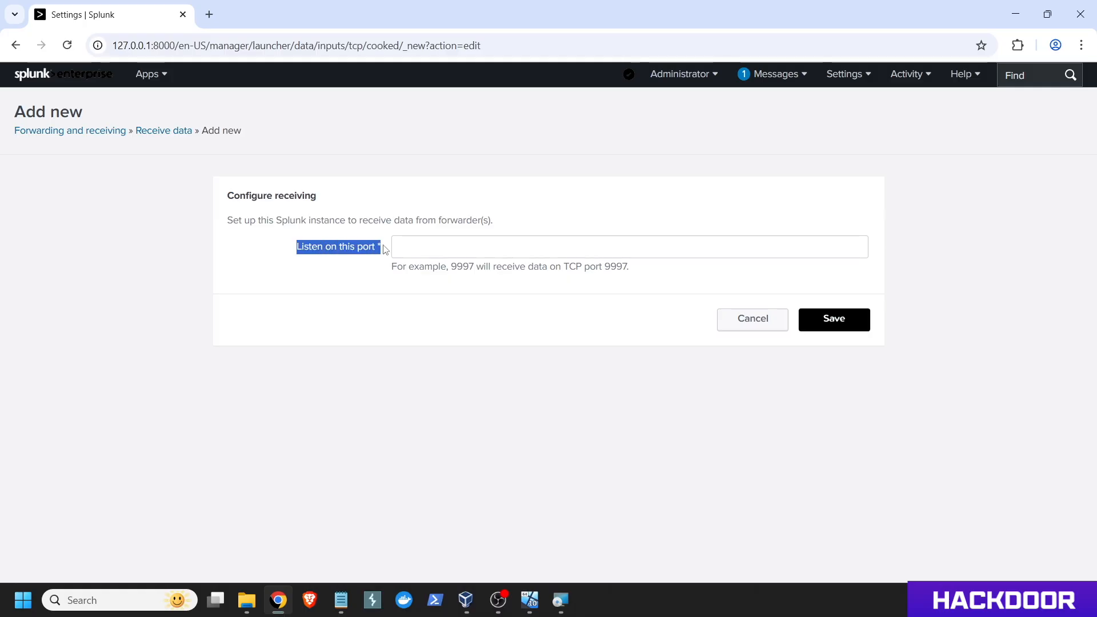
left_click_drag(294, 220, 501, 220)
left_click(453, 248)
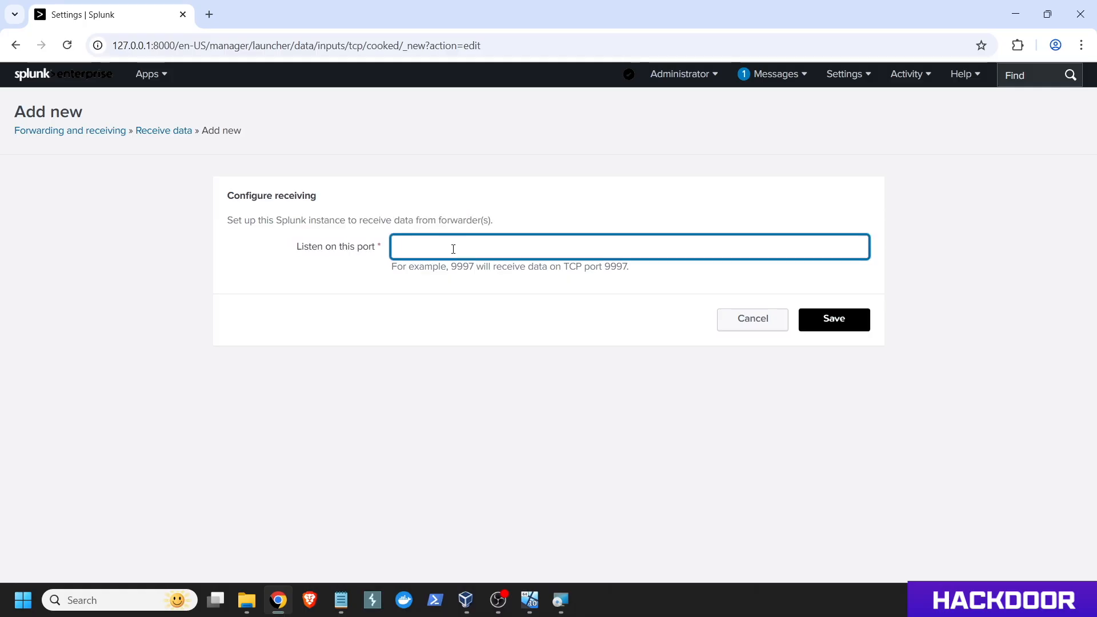
type("9997")
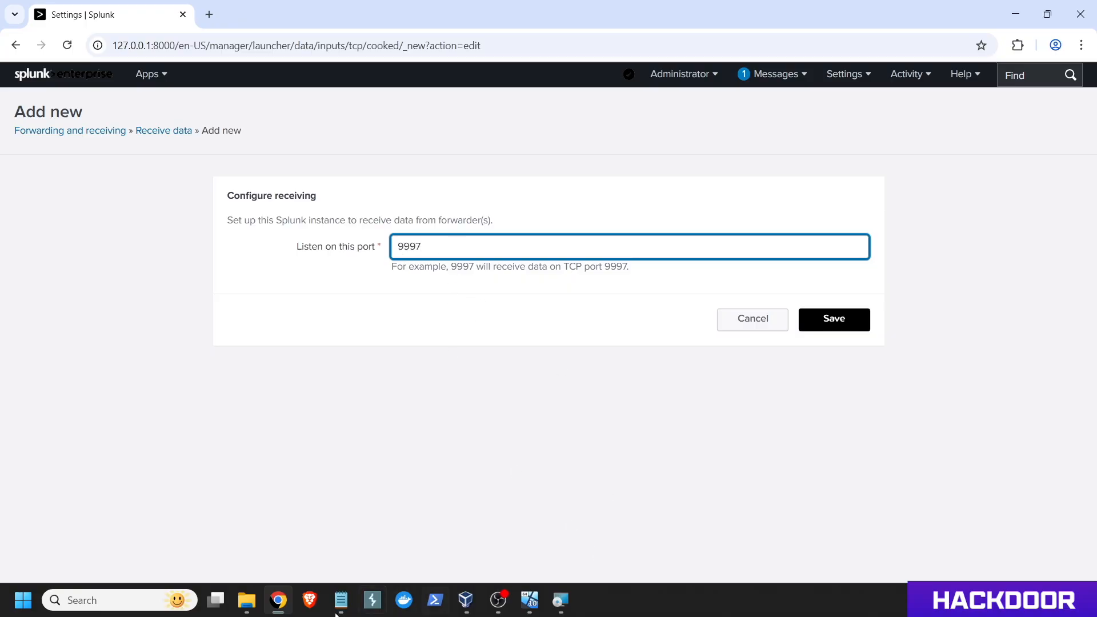
Compare the receiving indexer port in the forwarder setup with Splunk's listening port, and return to the browser
left_click(560, 600)
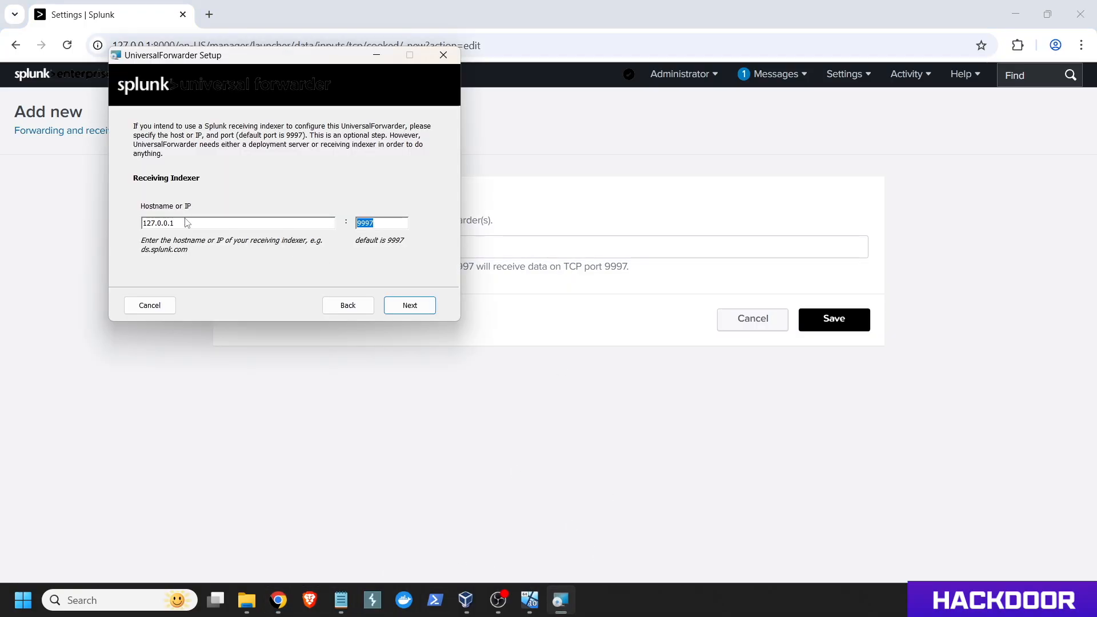
left_click_drag(308, 59, 888, 217)
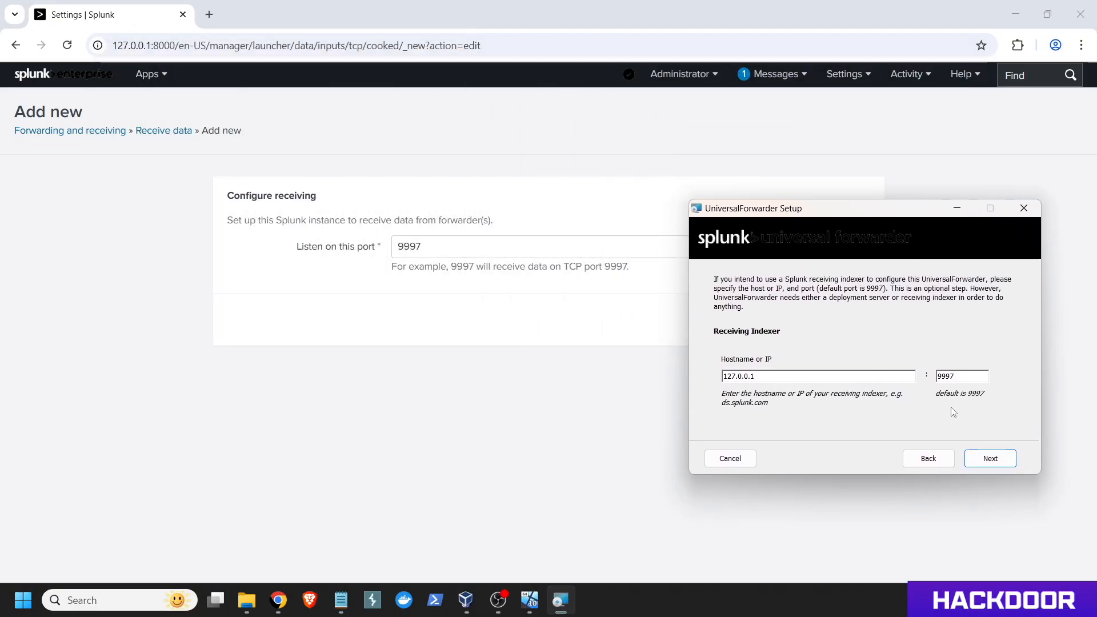
left_click(498, 332)
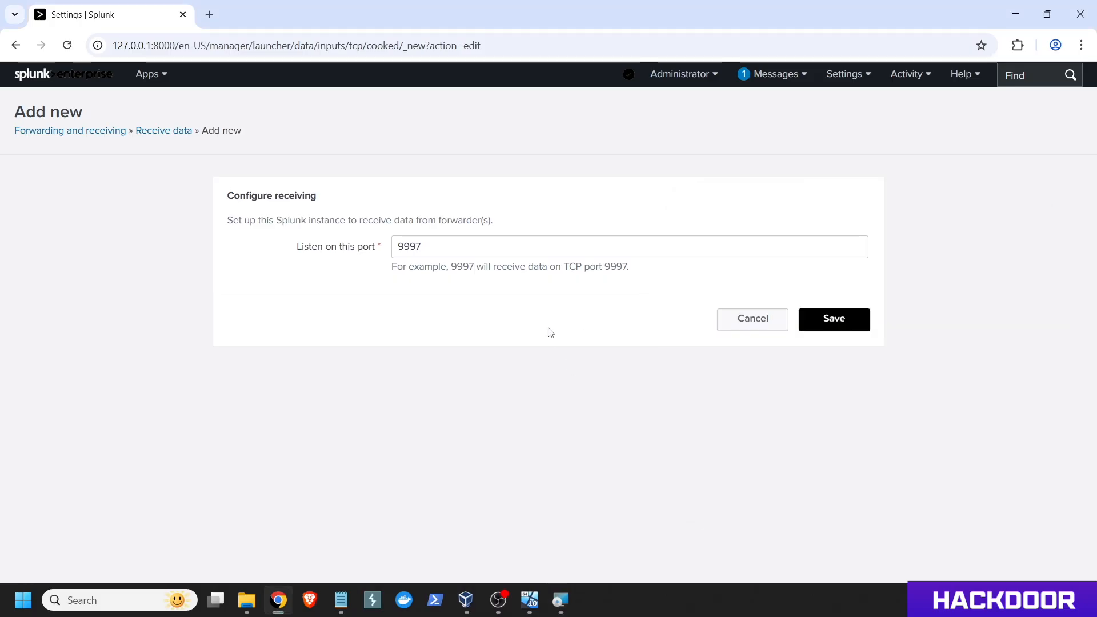
Save 9997 as Splunk's receiving port, and start the installation in the UniversalForwarder setup wizard
left_click(819, 321)
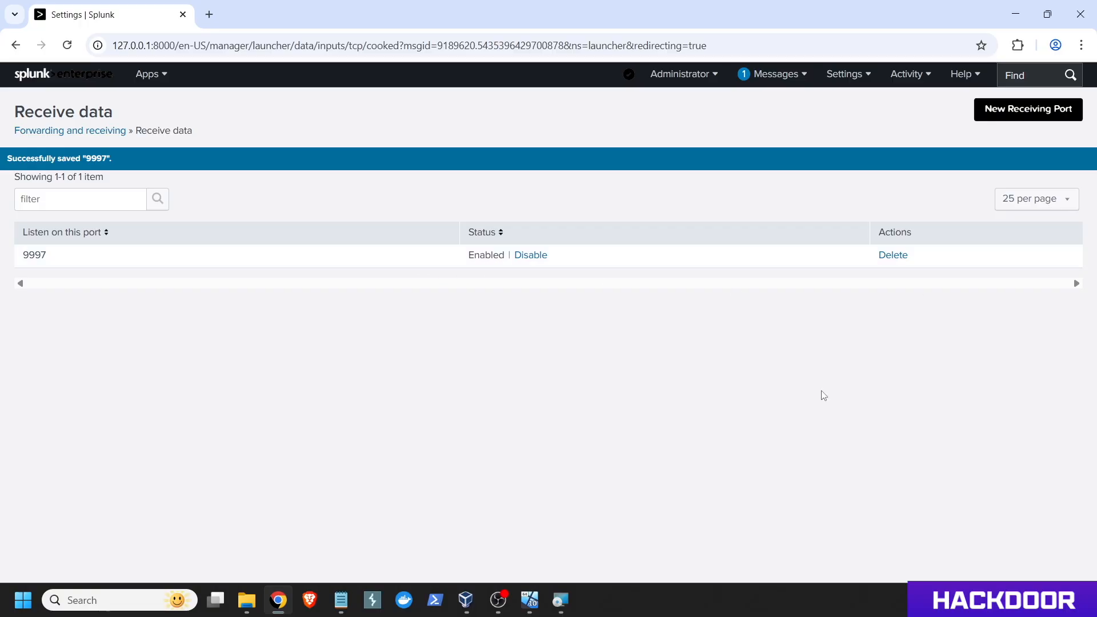
left_click(559, 604)
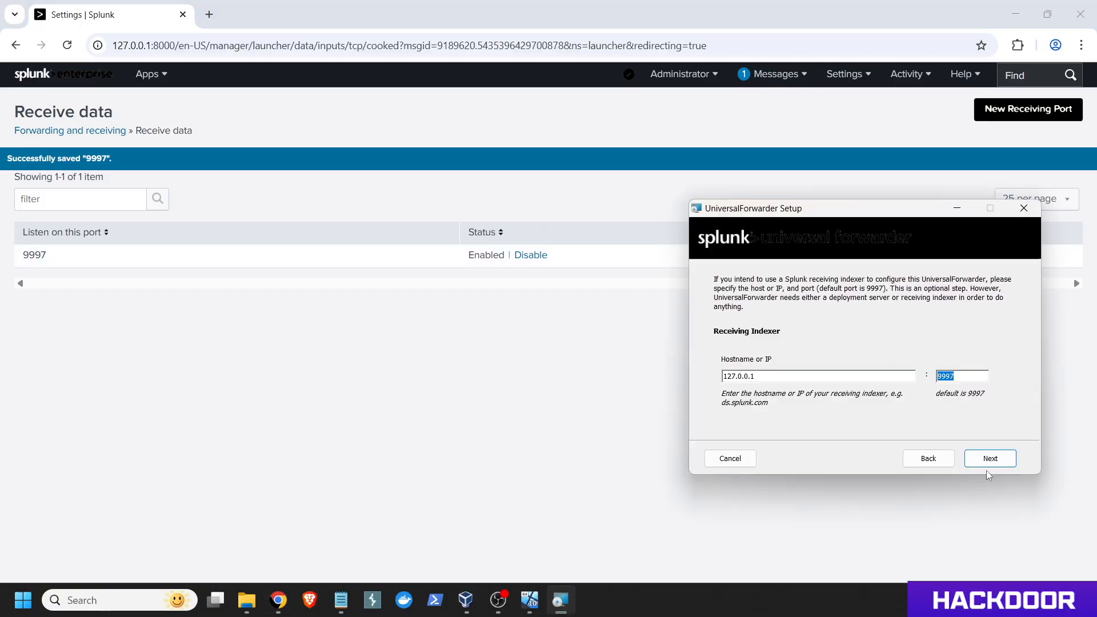
left_click(1004, 461)
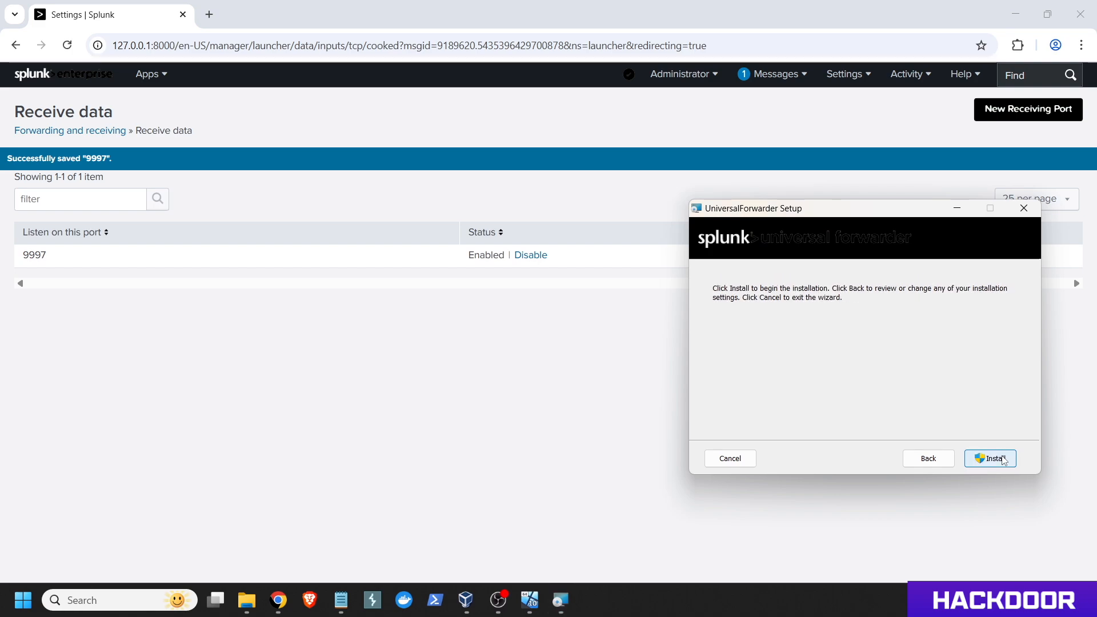
left_click(1004, 458)
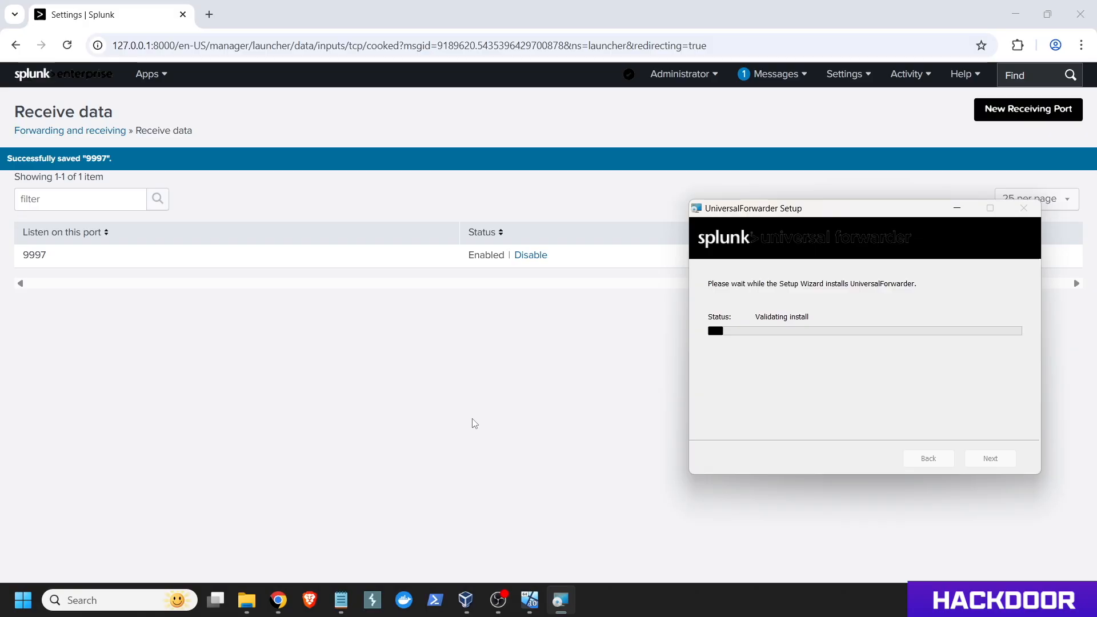
left_click_drag(832, 213, 361, 198)
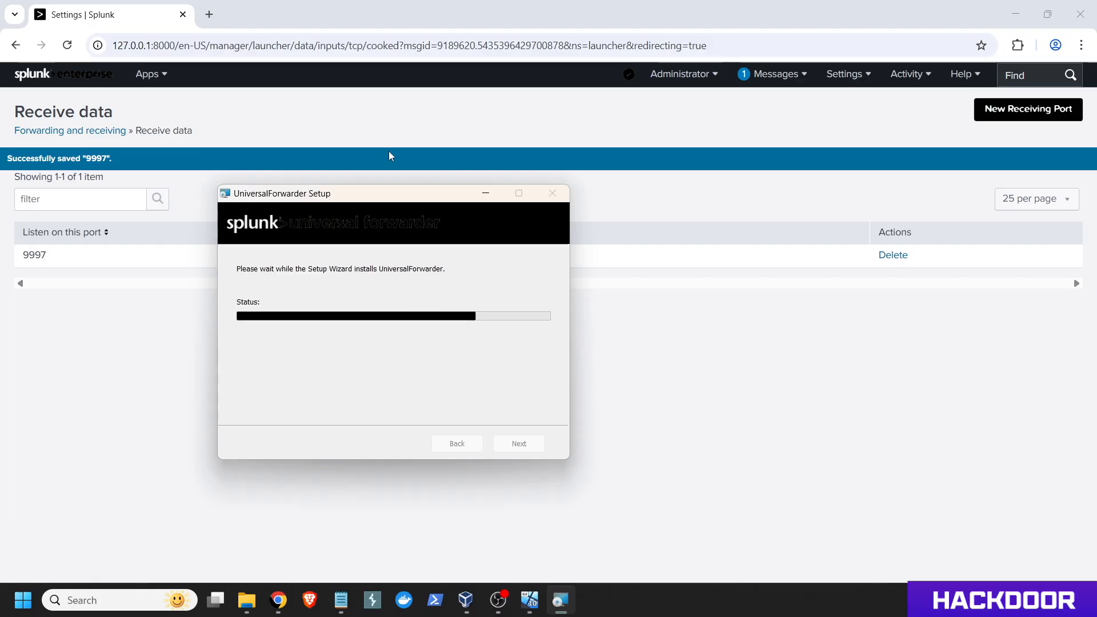
Switch to the Windows10 virtual machine, sign in with the account password, and accept the PC setup prompts including browsing data access
left_click(534, 605)
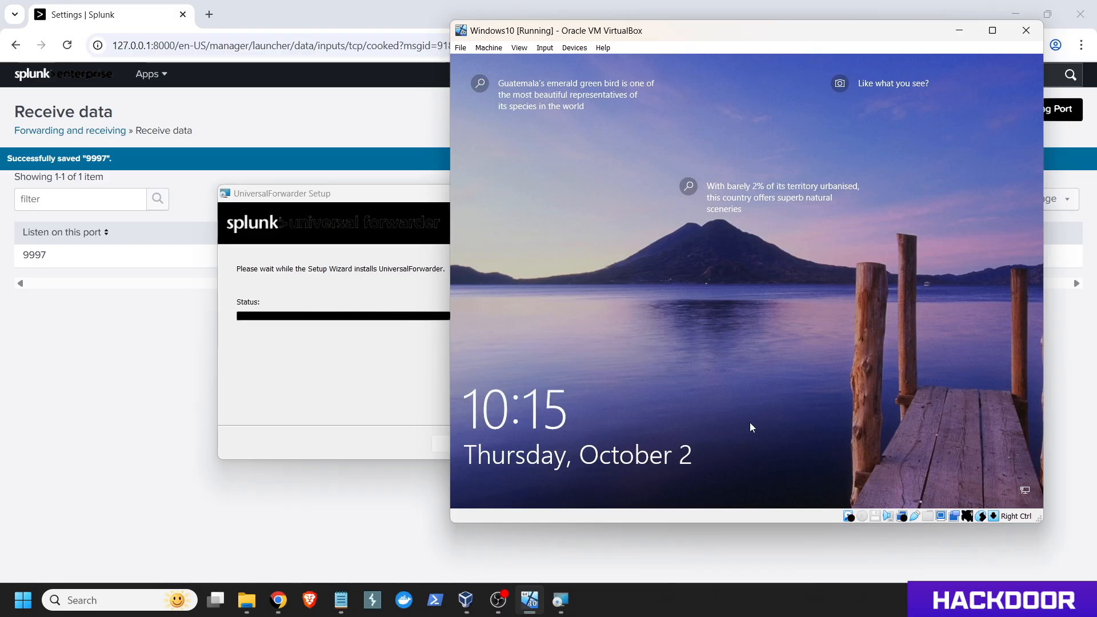
left_click_drag(750, 423, 694, 73)
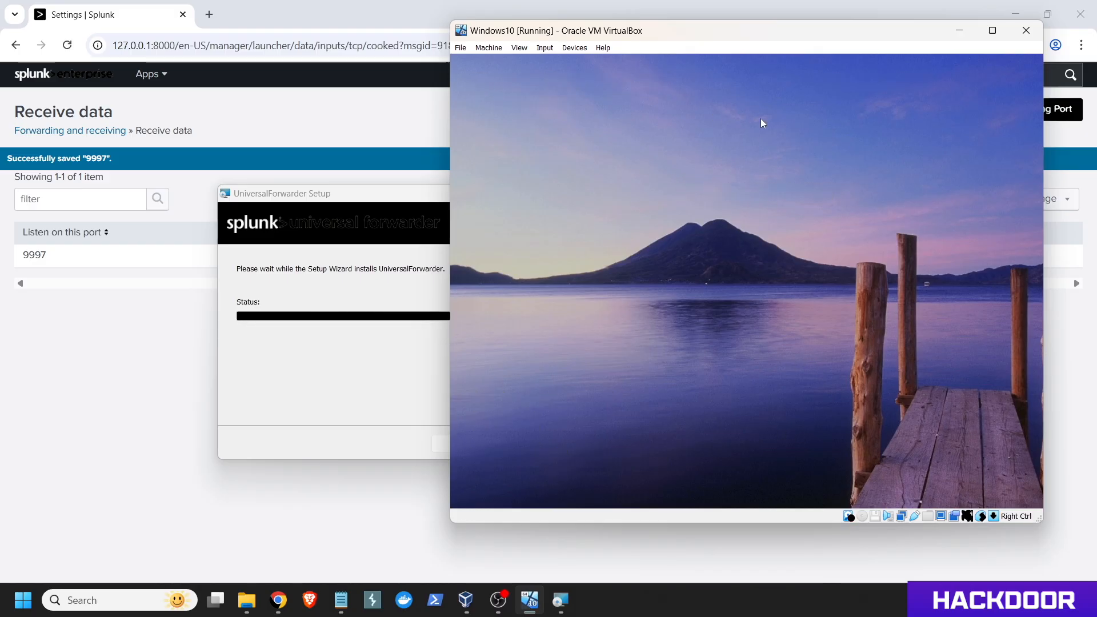
type("*******")
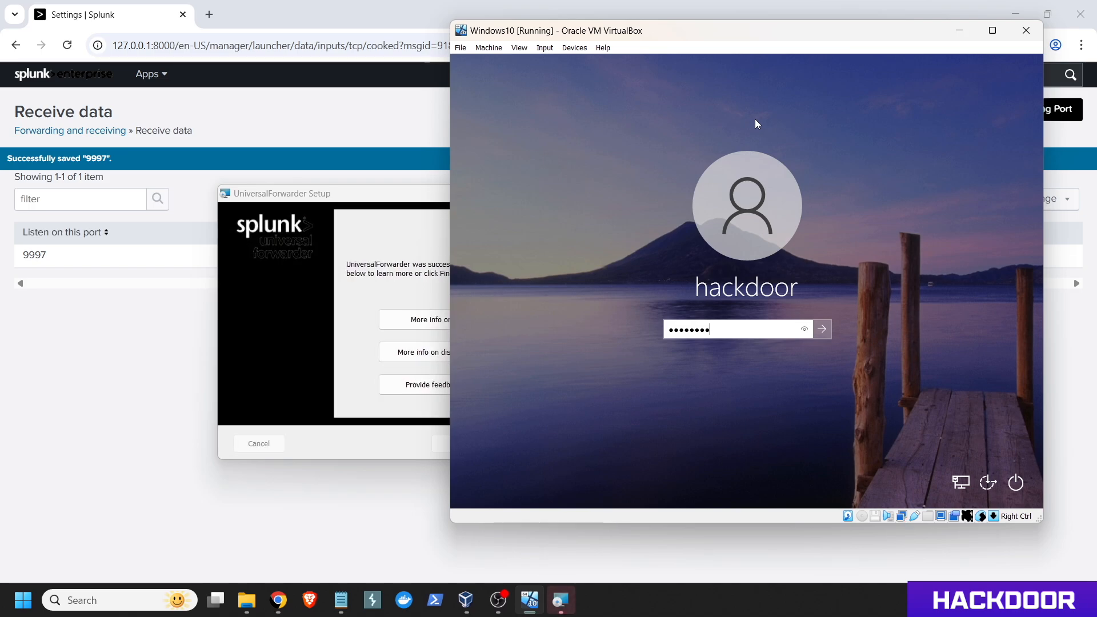
key("Return")
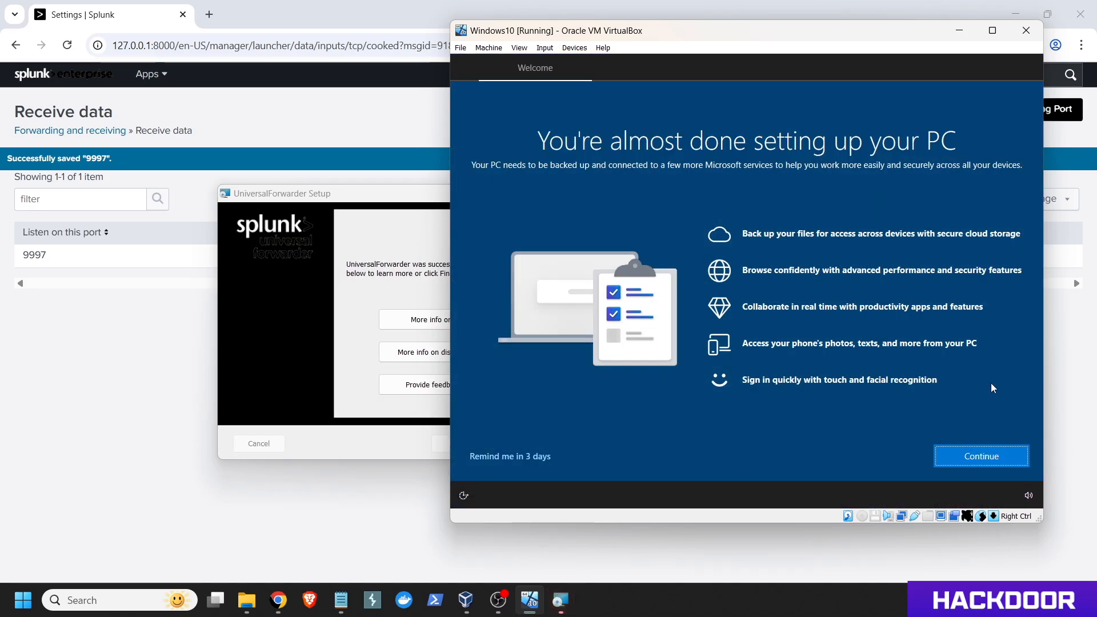
left_click(968, 458)
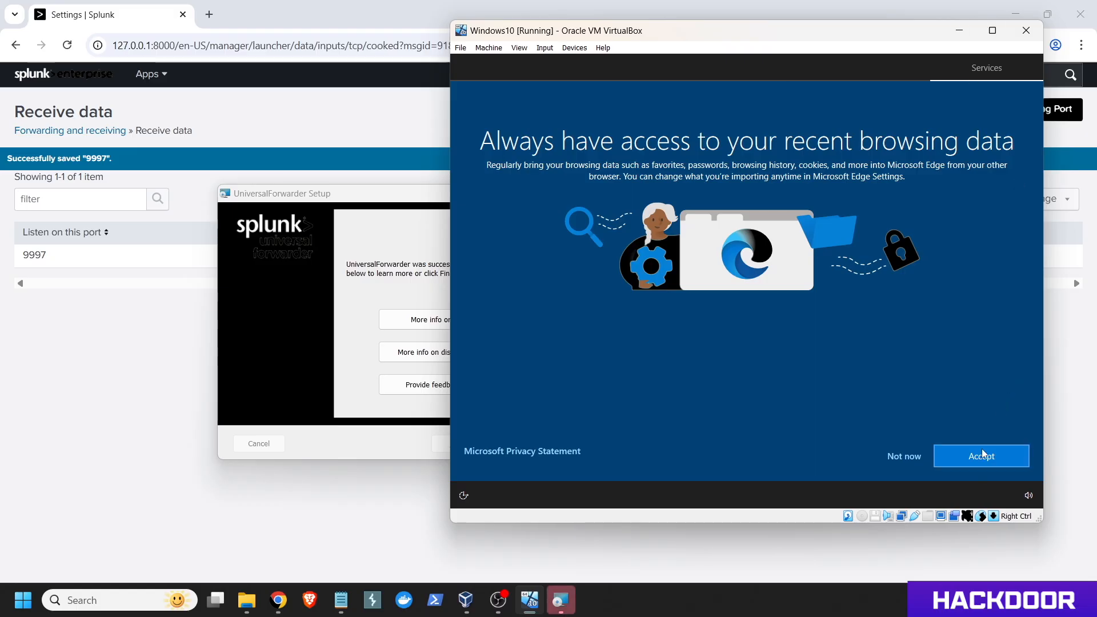
left_click(981, 448)
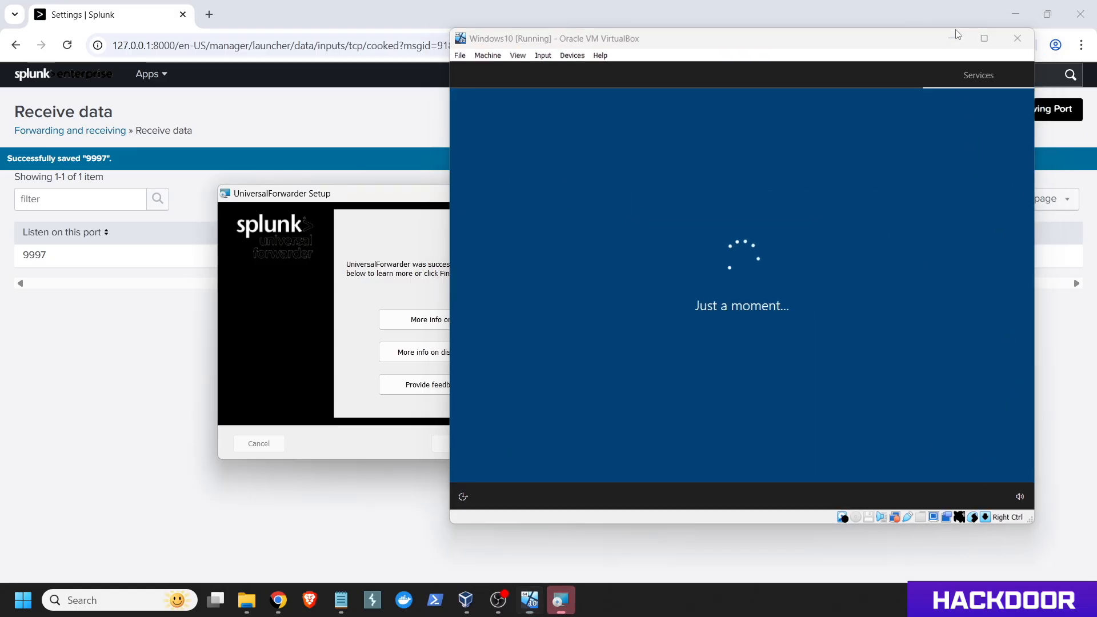
left_click(958, 33)
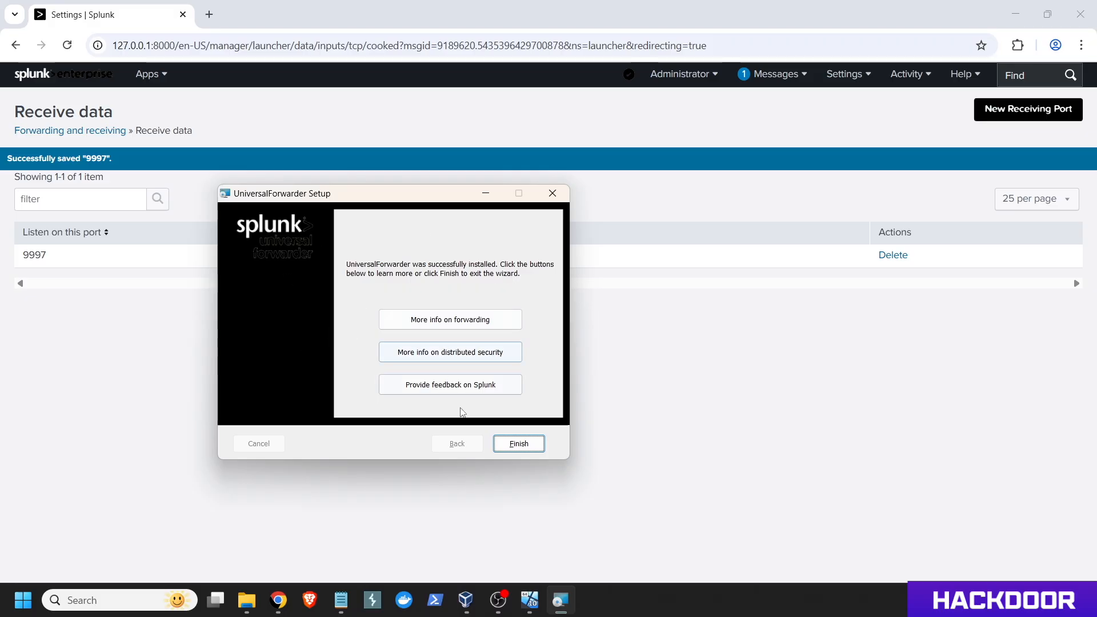
Finish the UniversalForwarder setup, and open Splunk's Search & Reporting app with the search history expanded
left_click(510, 448)
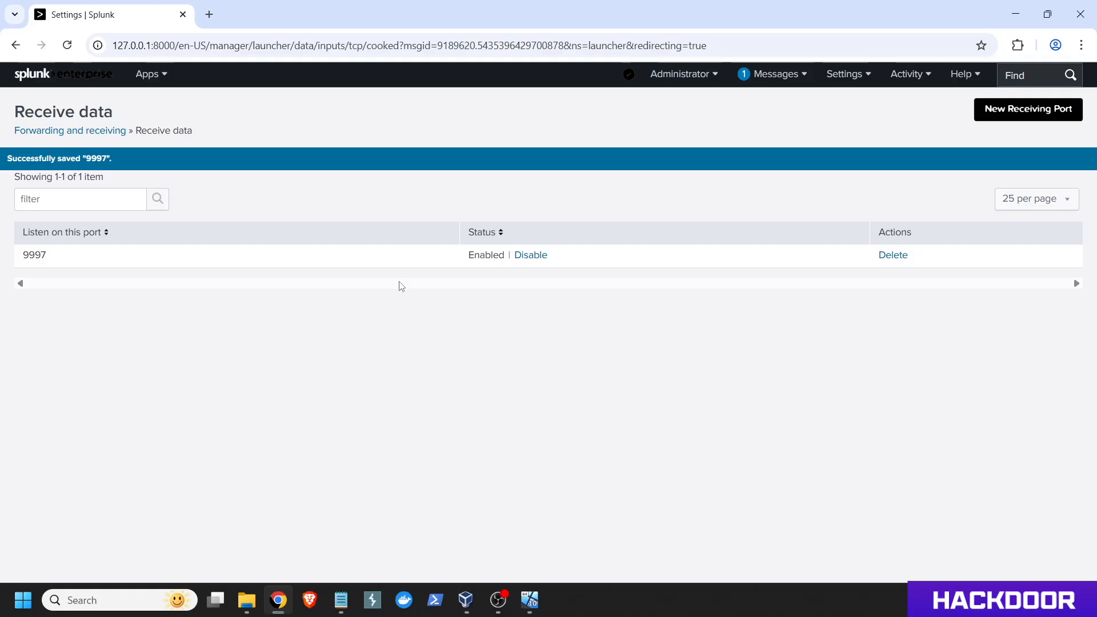
left_click(84, 76)
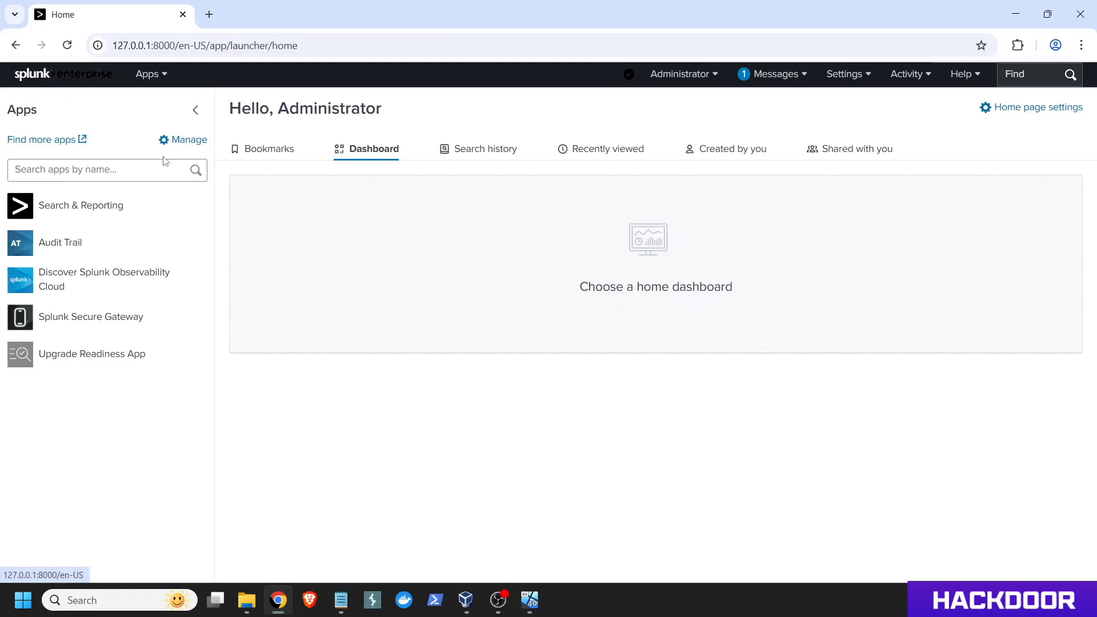
left_click(134, 205)
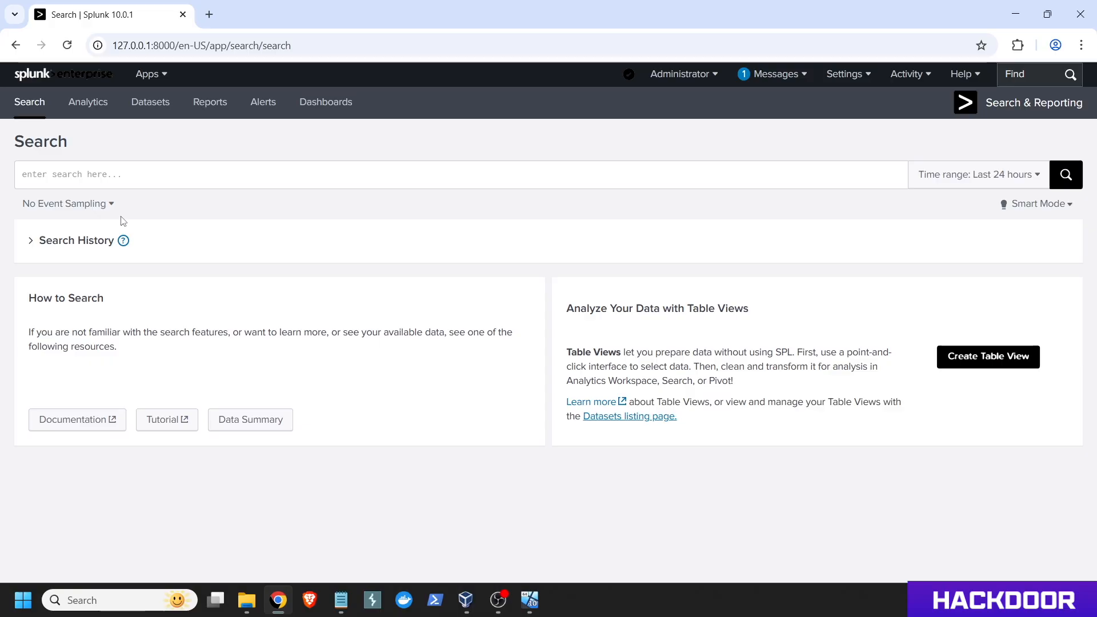
left_click(57, 242)
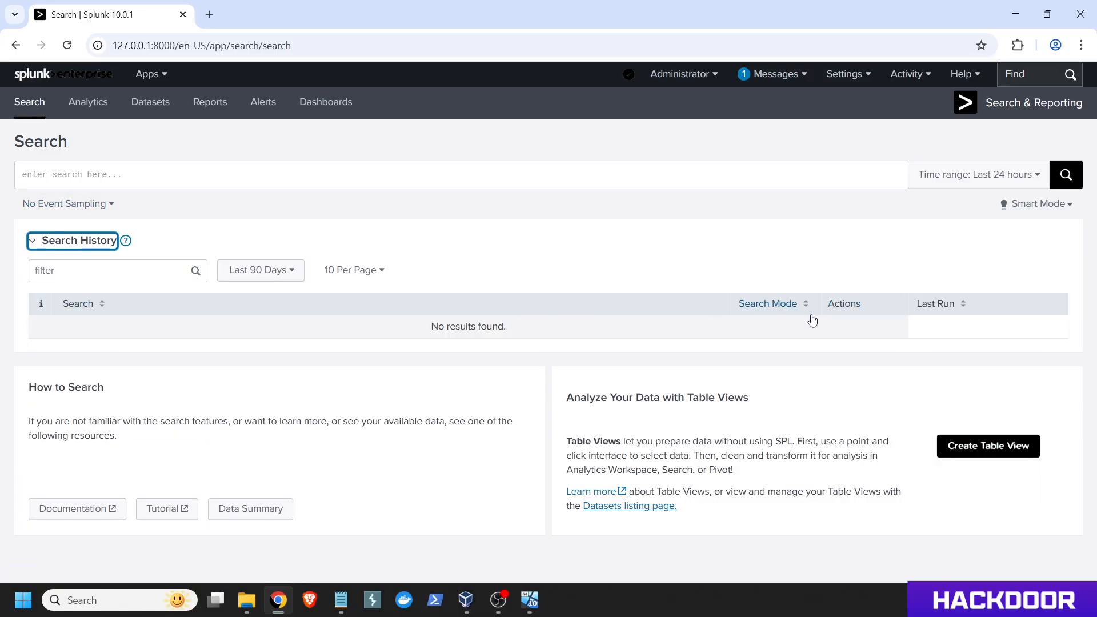
Enter the query host=hackdoor in the Splunk search
left_click(436, 172)
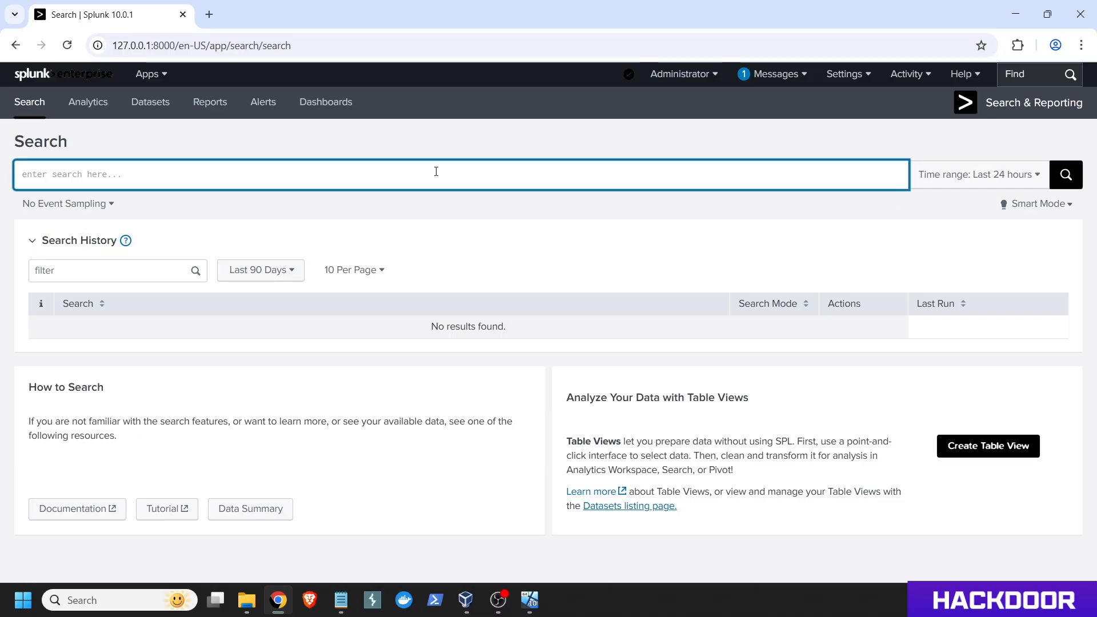
type("h")
key("BackSpace")
type("host")
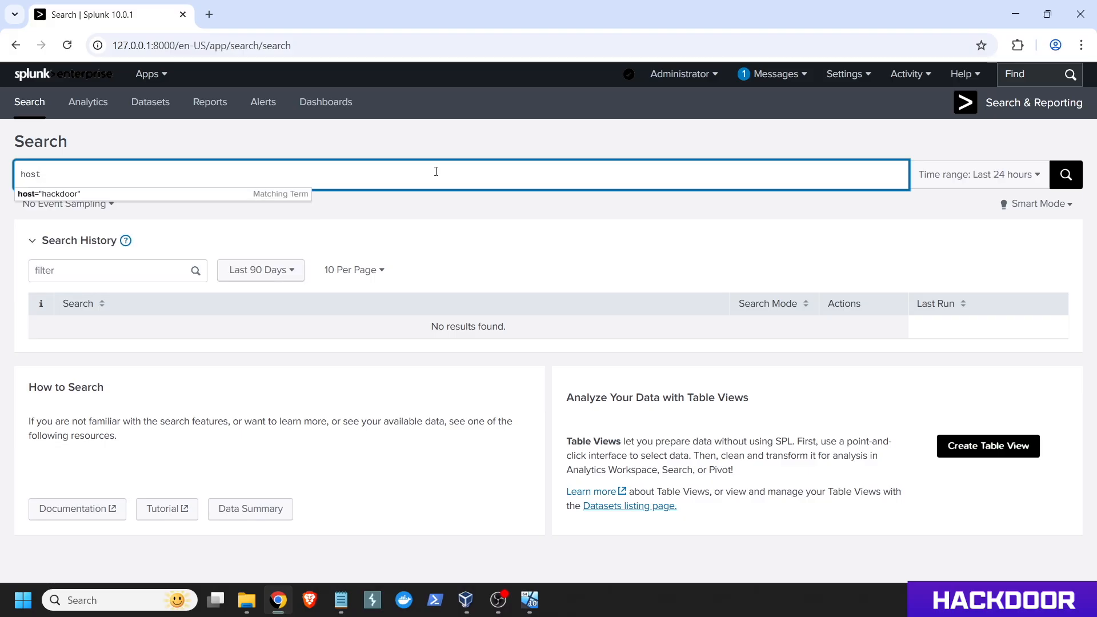
type("=h")
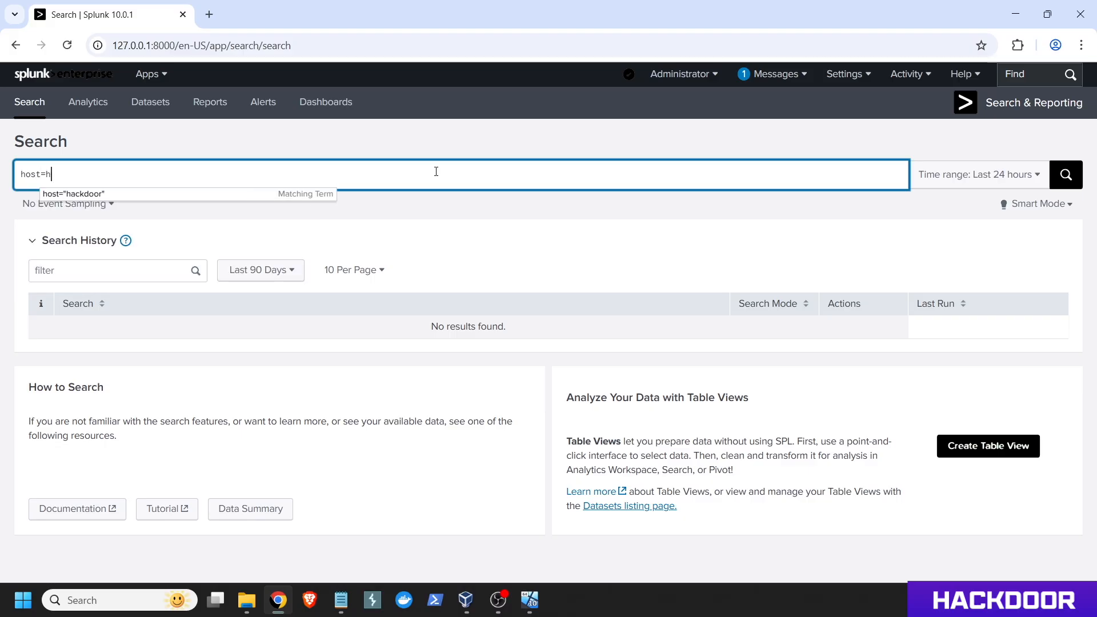
type("ackdoor")
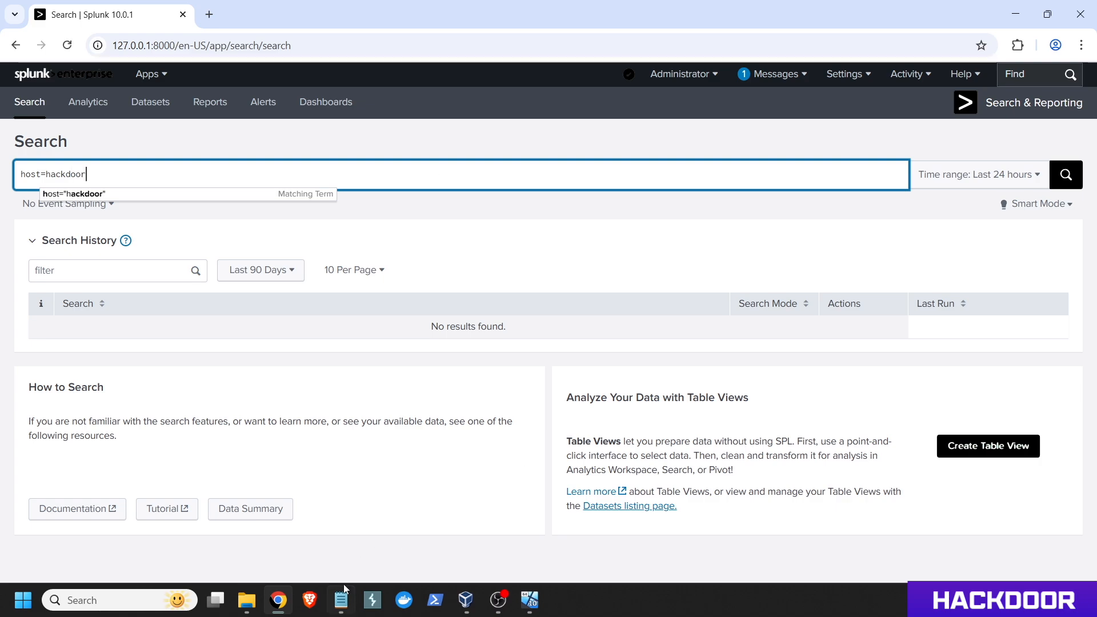
Check this computer's host name with the hostname command in PowerShell, and return to the Splunk search
left_click(436, 600)
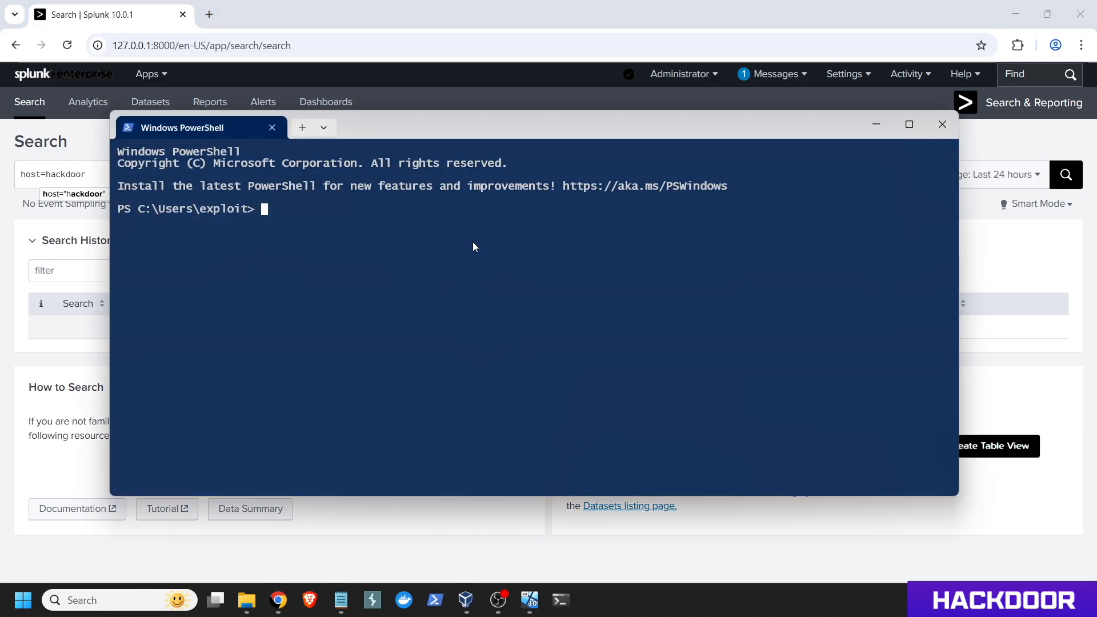
type("hostname")
key("Return")
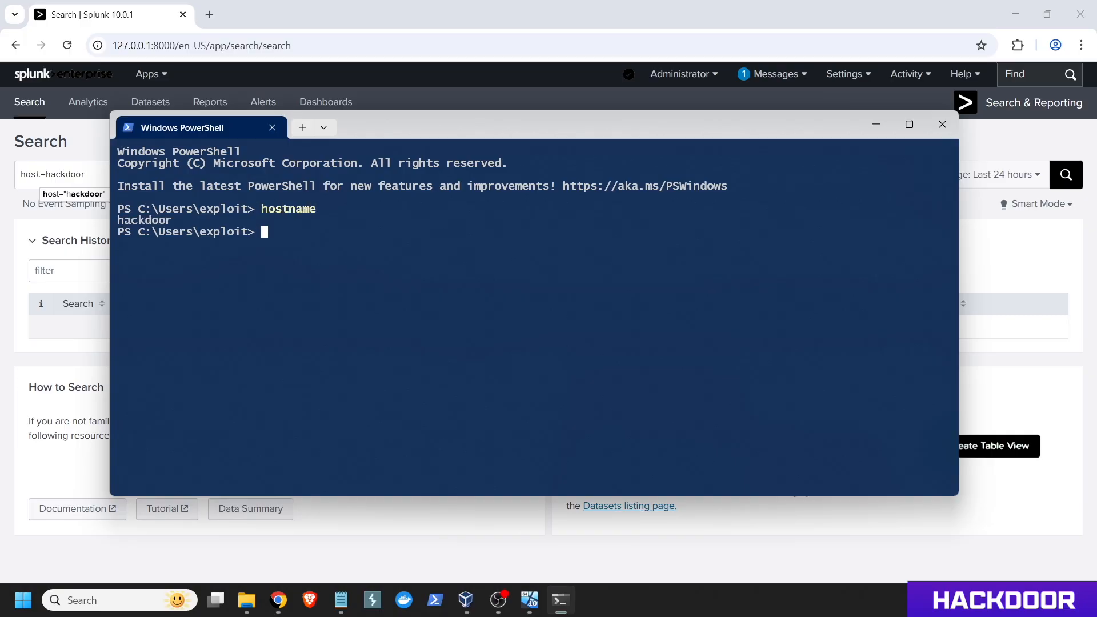
left_click_drag(169, 220, 110, 225)
left_click(23, 231)
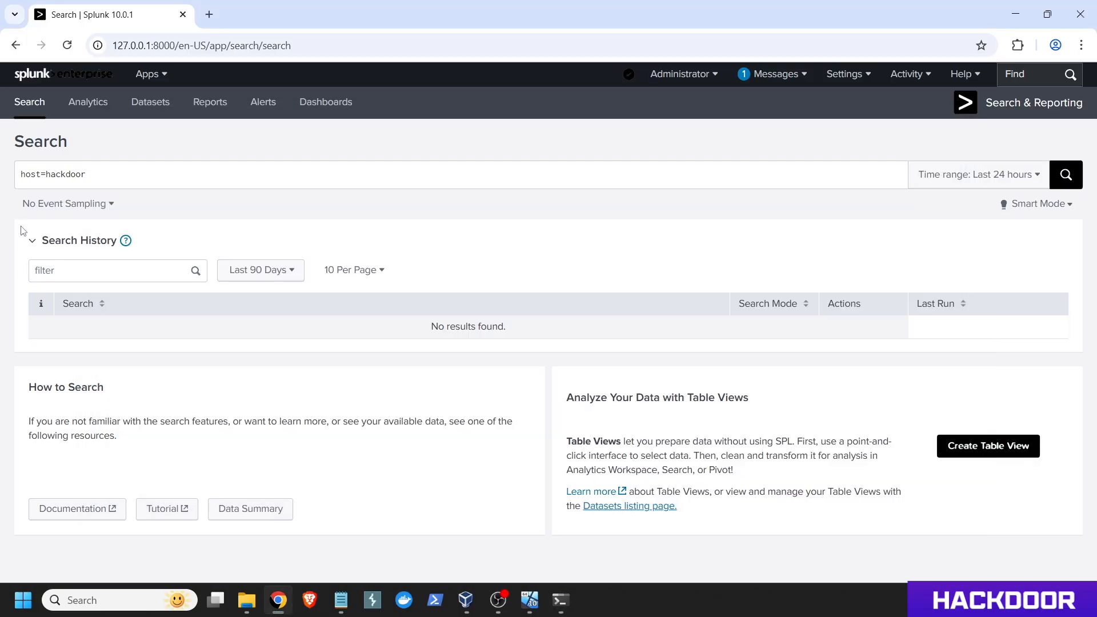
Run the host=hackdoor search over the last 24 hours, and switch the search mode to Verbose Mode
left_click(1065, 174)
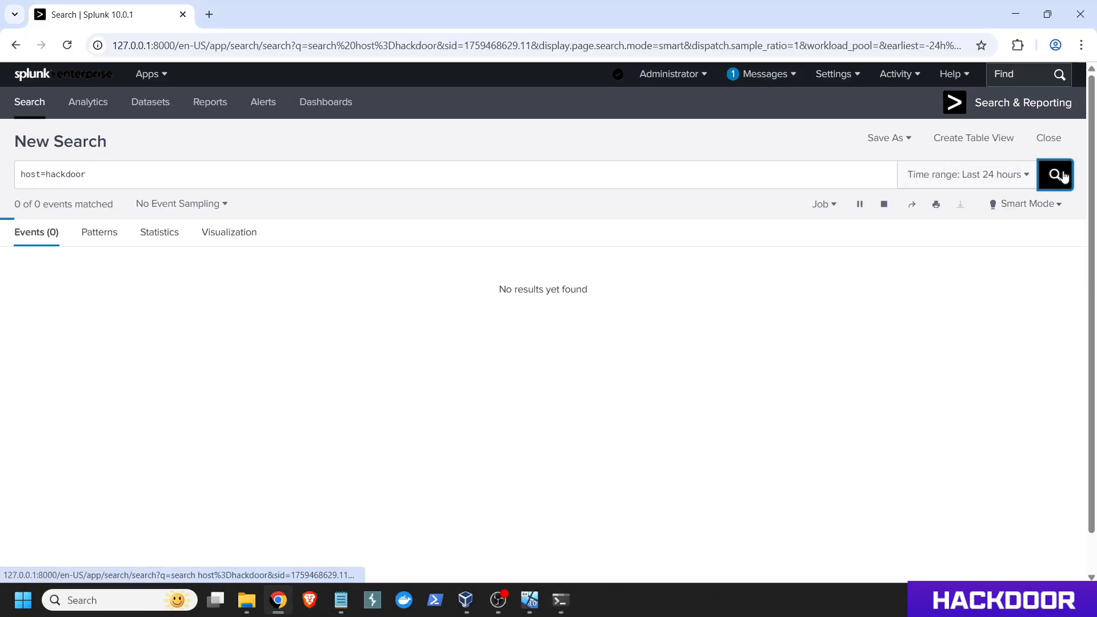
scroll(370, 220, "down", 3)
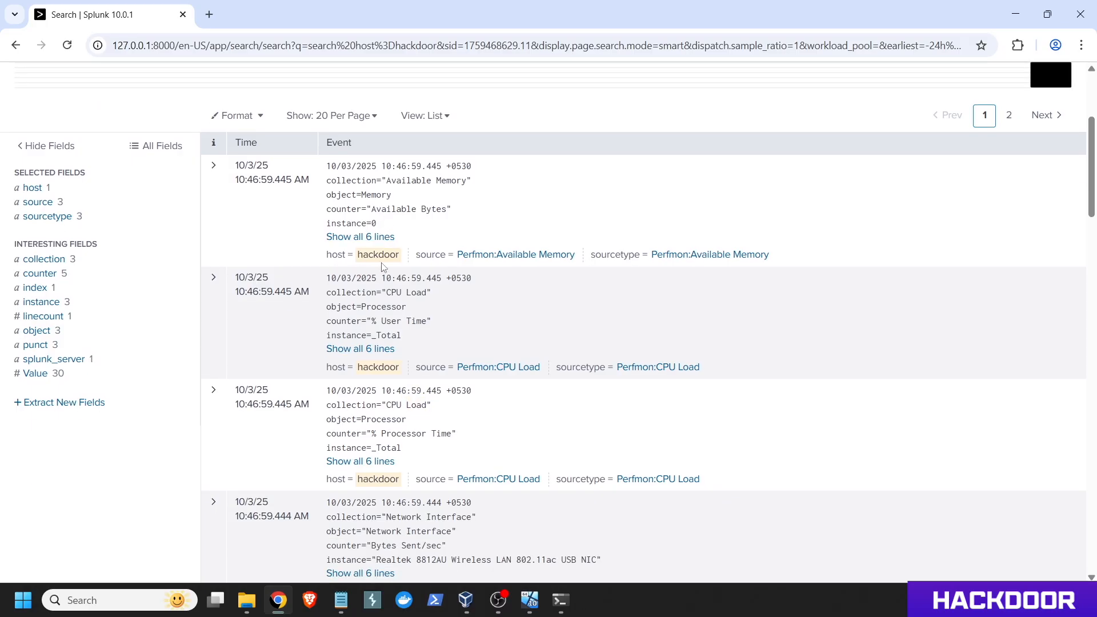
scroll(719, 239, "up", 3)
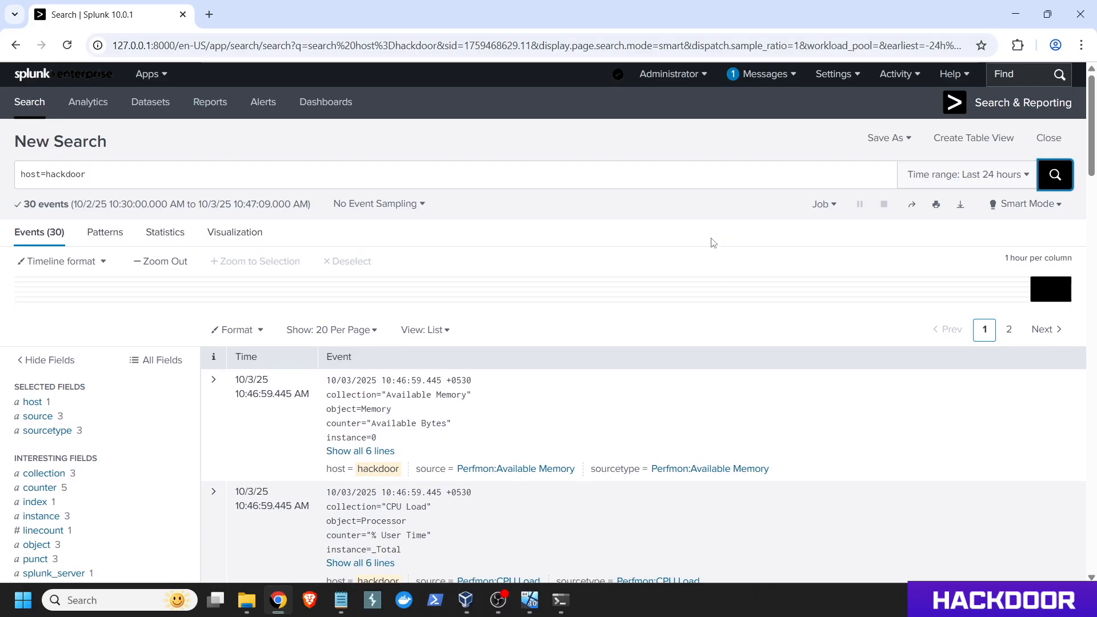
left_click(1012, 205)
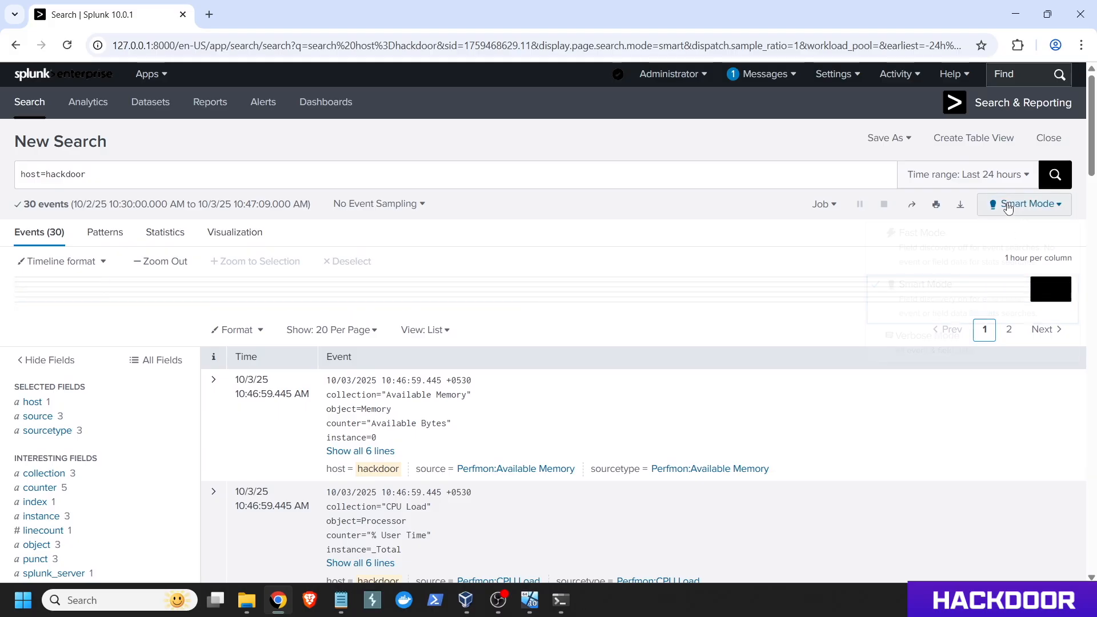
left_click(967, 350)
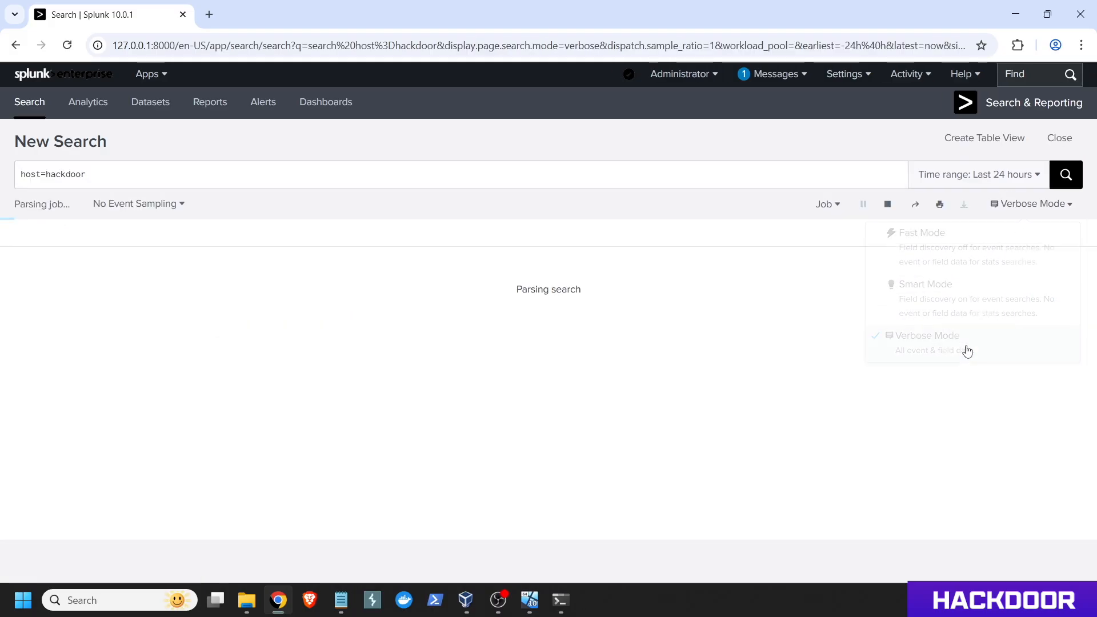
Show all lines of the first CPU Load event, and look through the events returned for the host
scroll(553, 361, "down", 3)
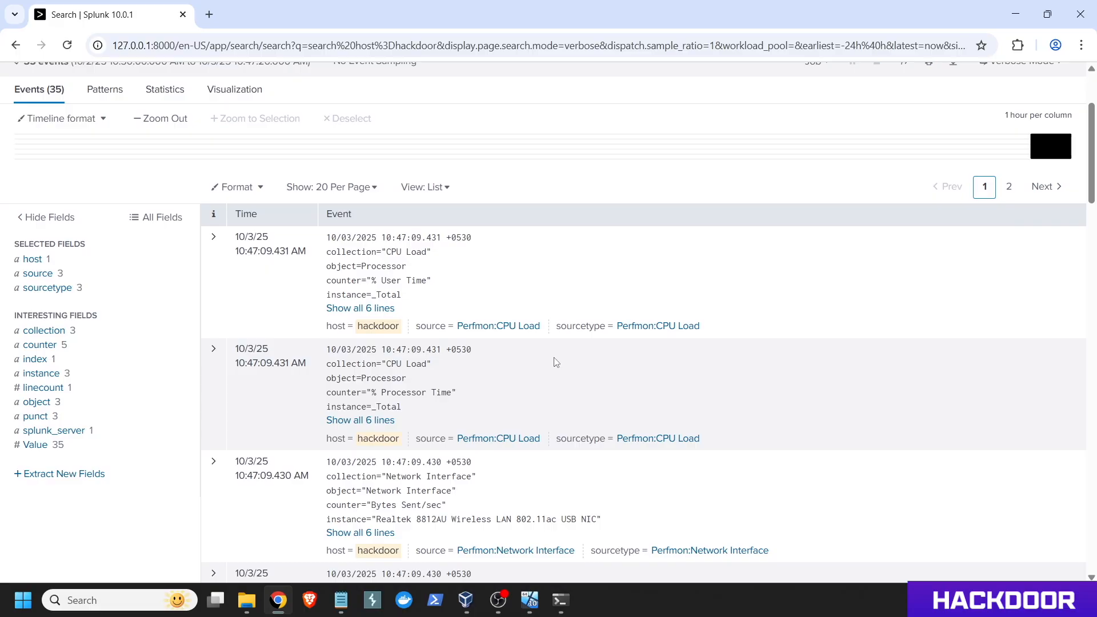
left_click(390, 311)
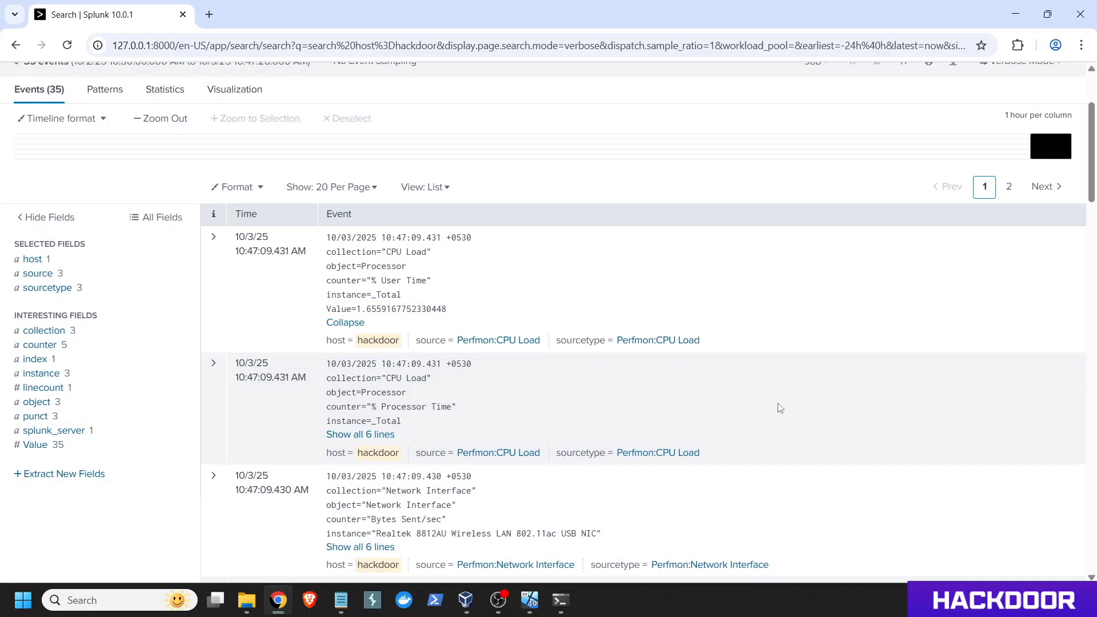
scroll(692, 388, "down", 10)
scroll(685, 372, "up", 10)
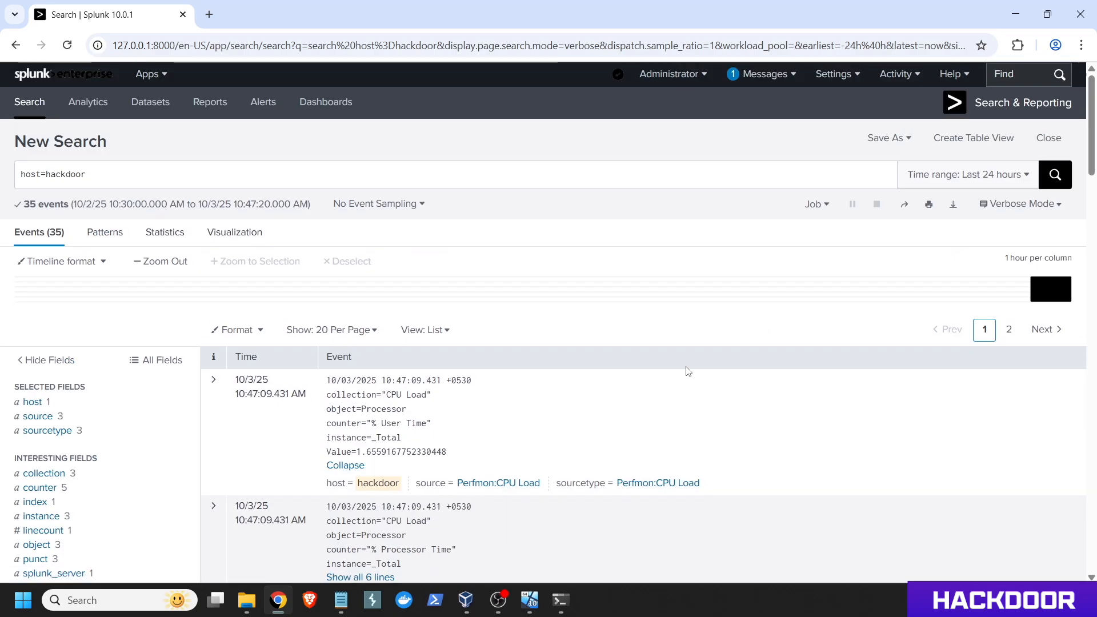
scroll(688, 370, "down", 8)
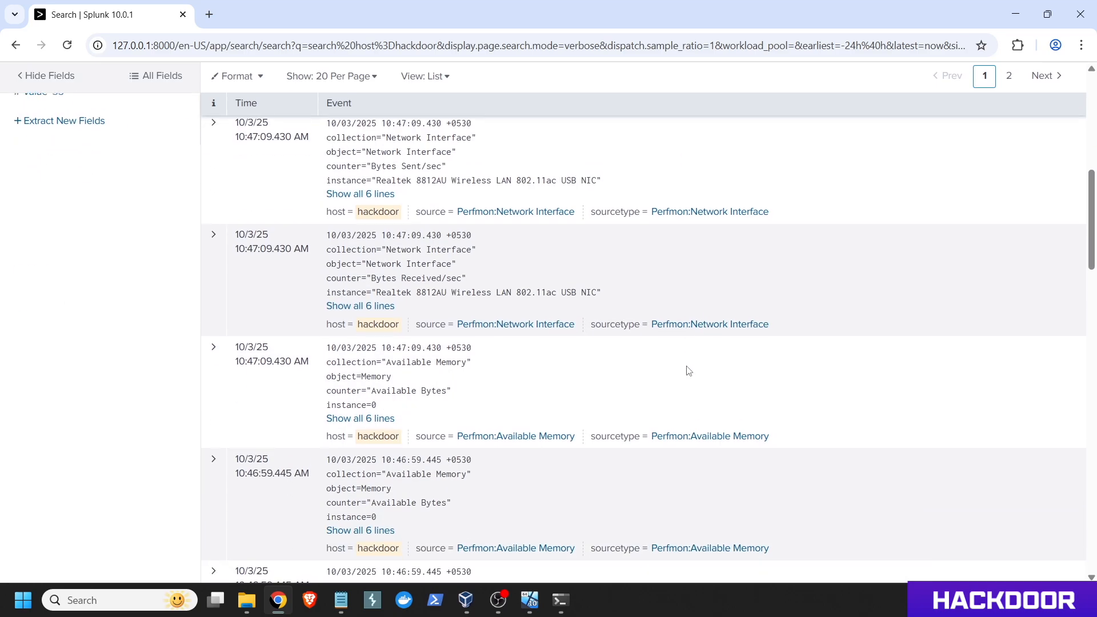
scroll(688, 370, "up", 8)
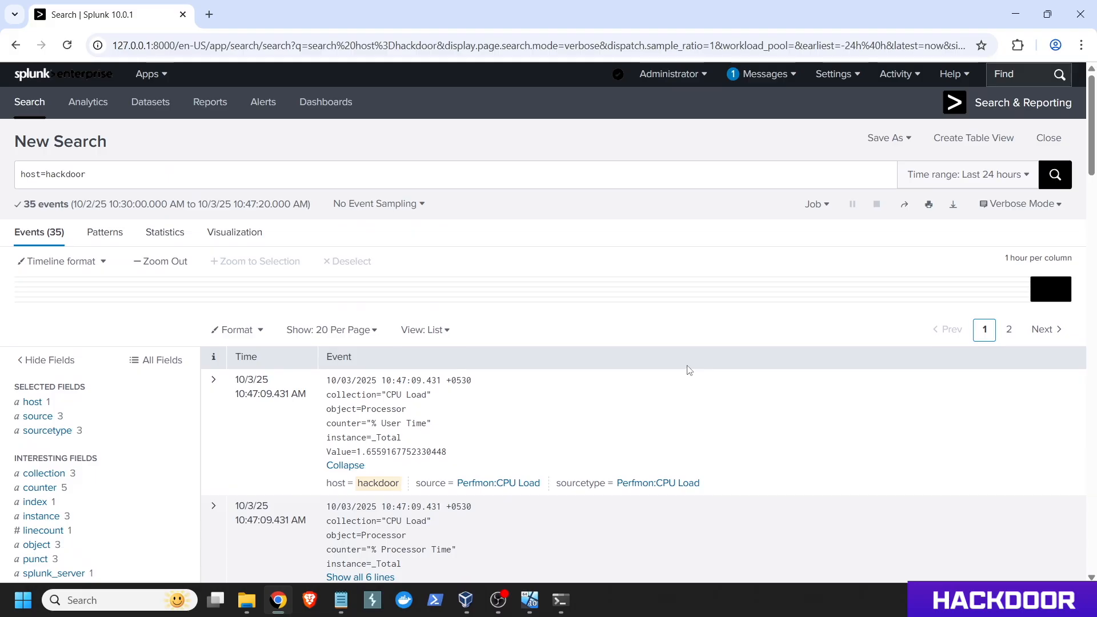
View the Windows10 virtual machine's window, and return to the Splunk search results
left_click(531, 601)
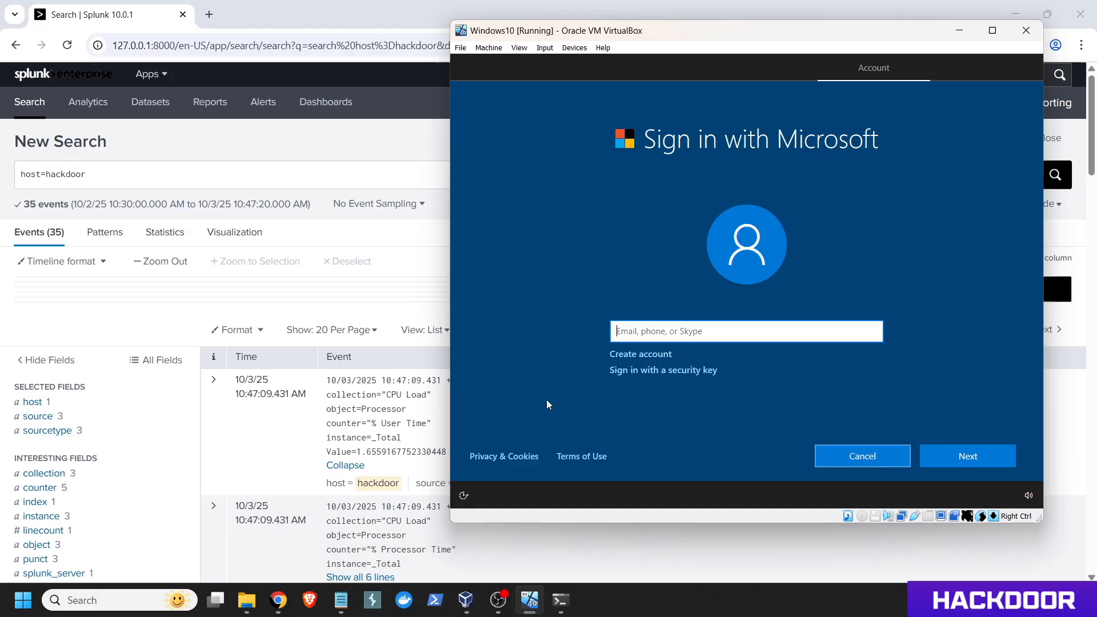
left_click(959, 30)
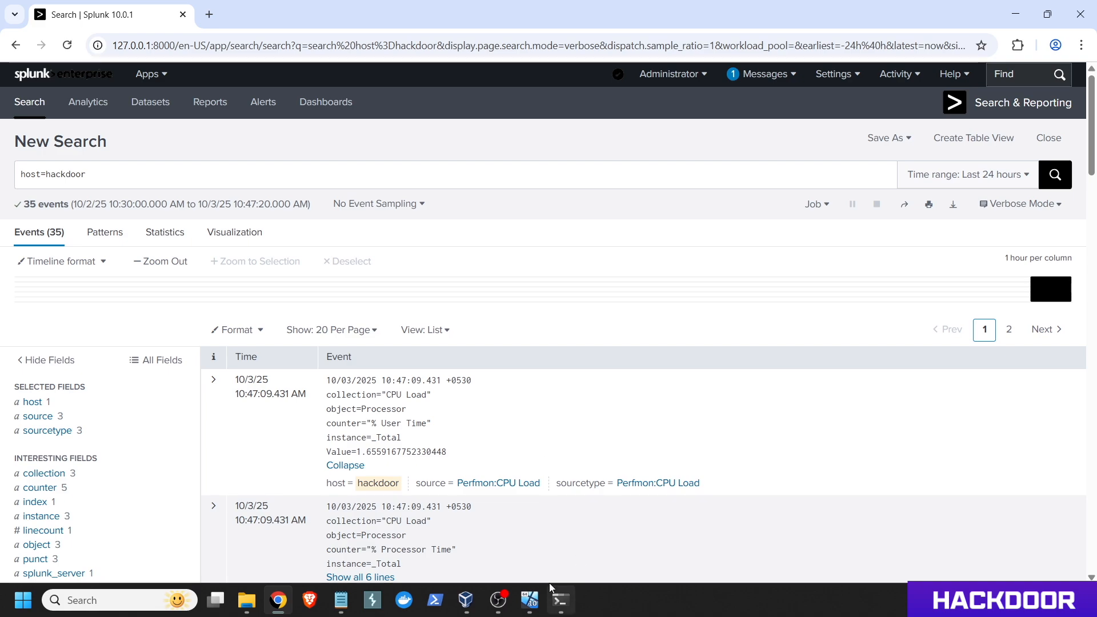
left_click(531, 600)
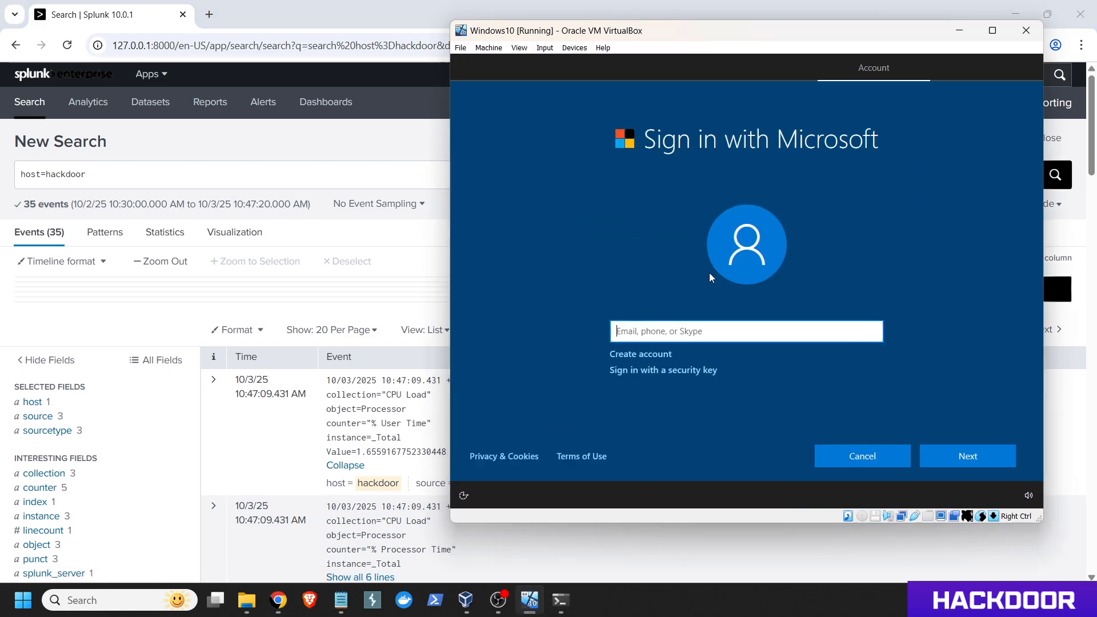
left_click(411, 237)
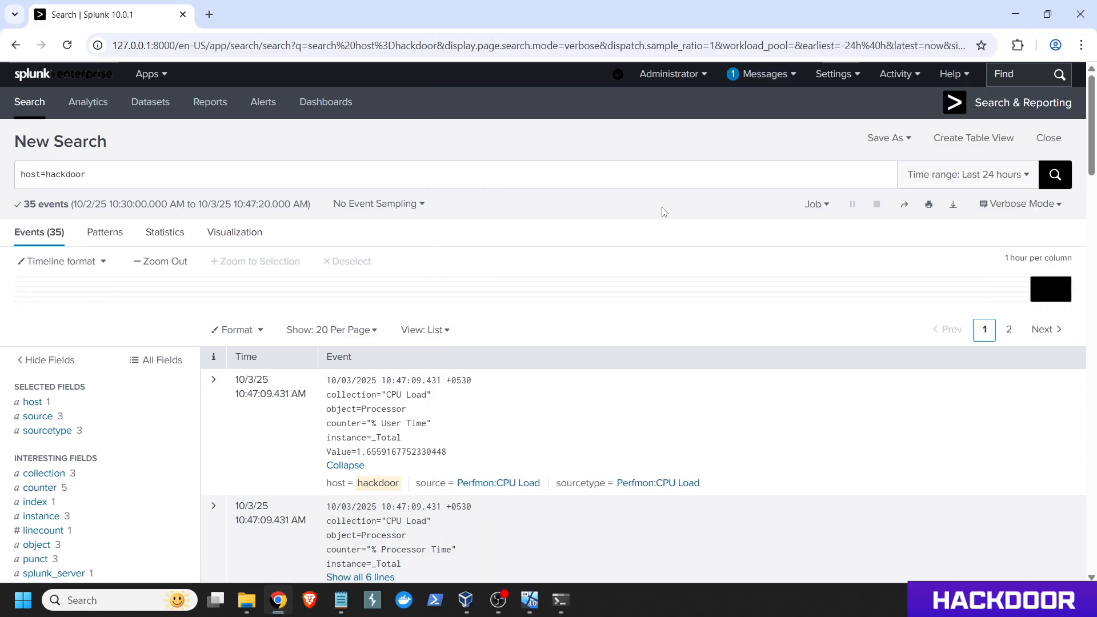